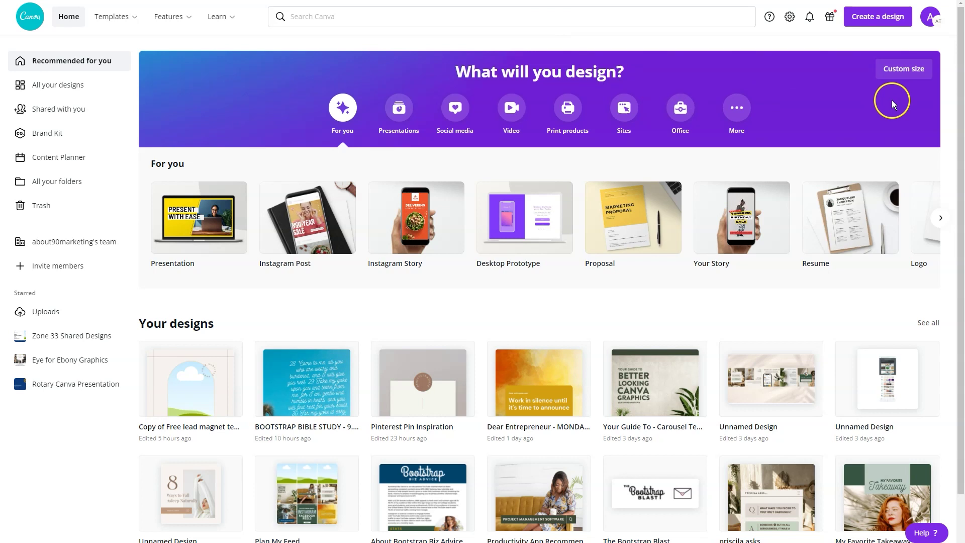
- Start a new blank Instagram Post design from Create a design
mouse_move(337, 235)
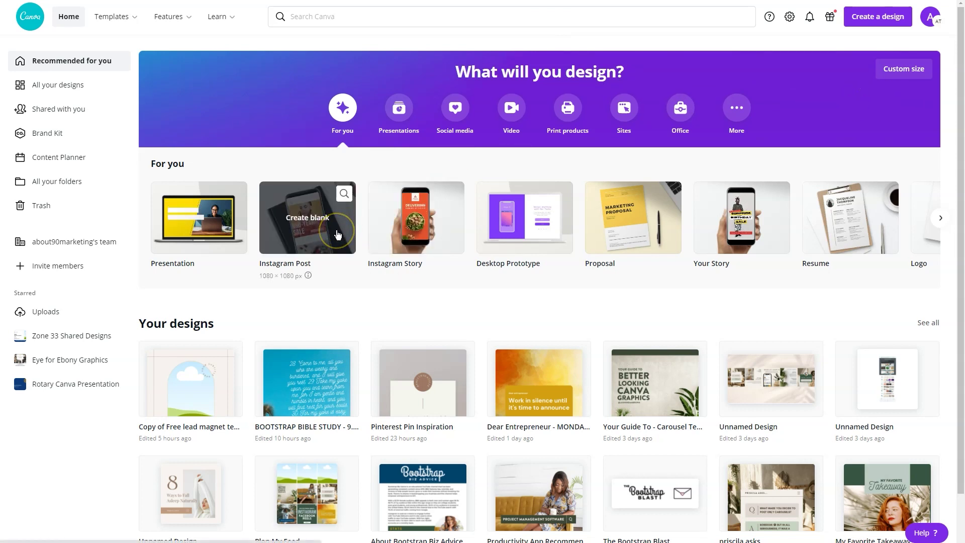
left_click(902, 22)
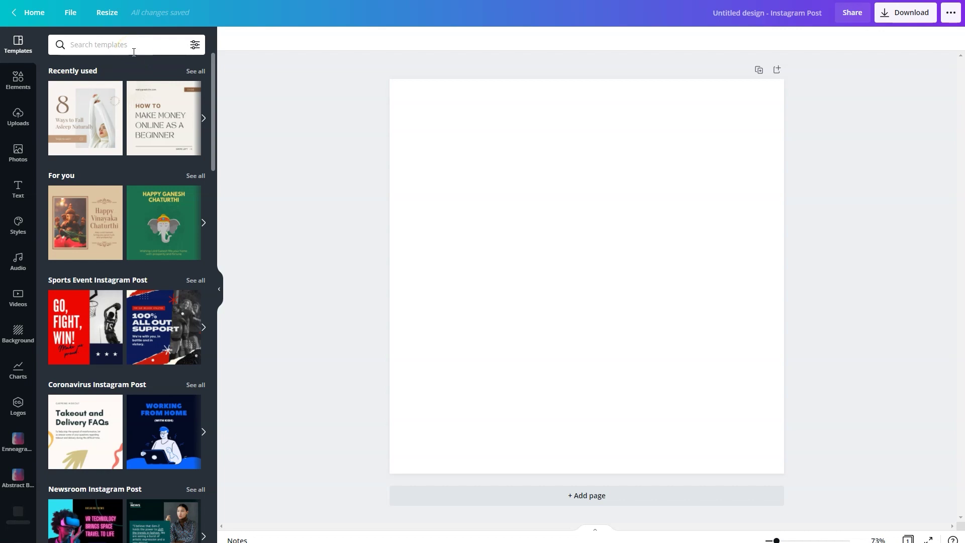
- Search the Templates panel for 'carousel' using the recent search
left_click(134, 52)
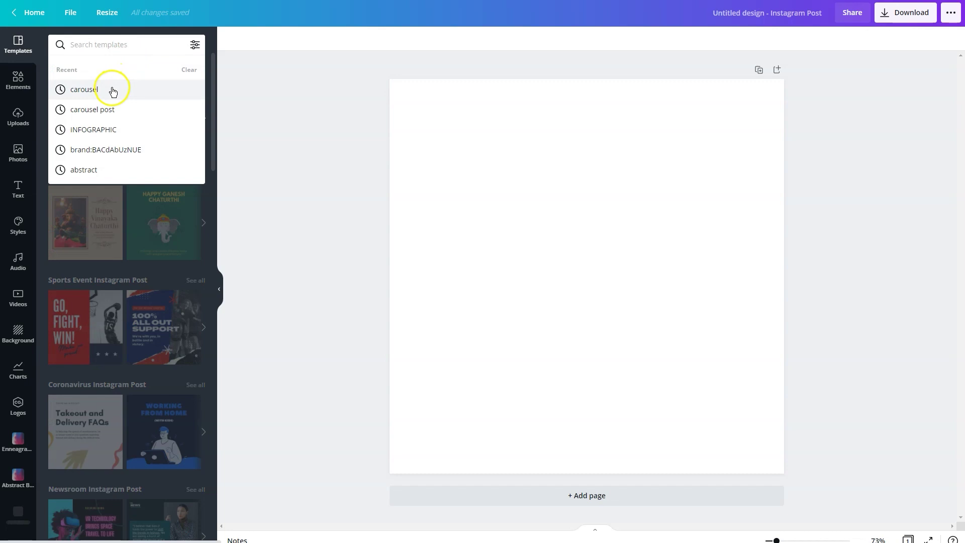
left_click(117, 93)
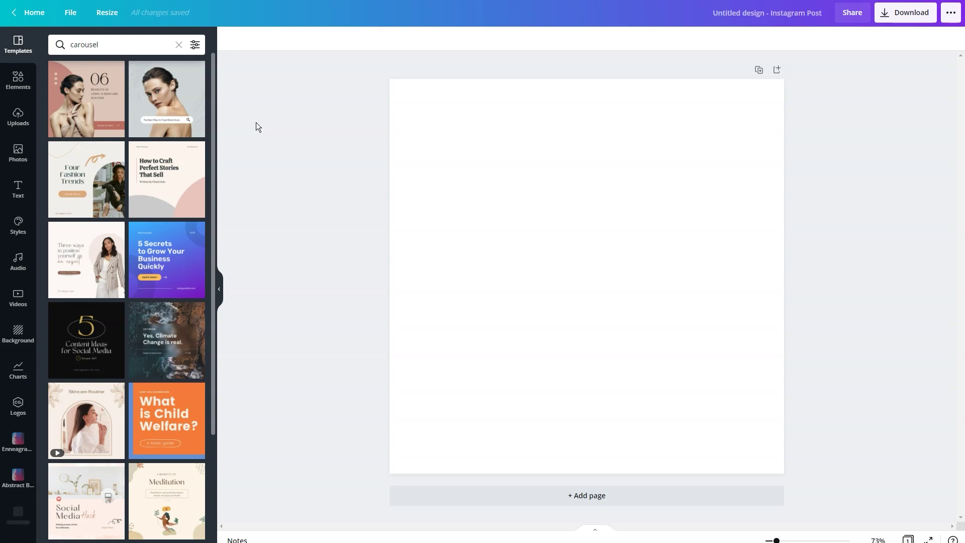
left_click(118, 114)
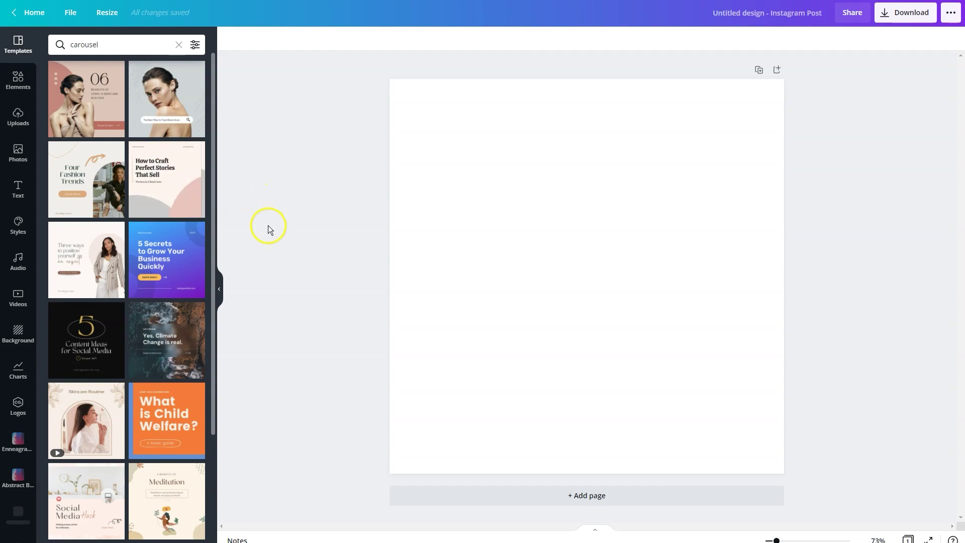
- Fill page 1 with the back-acne cover and page 2 with Color Coordination
left_click(183, 114)
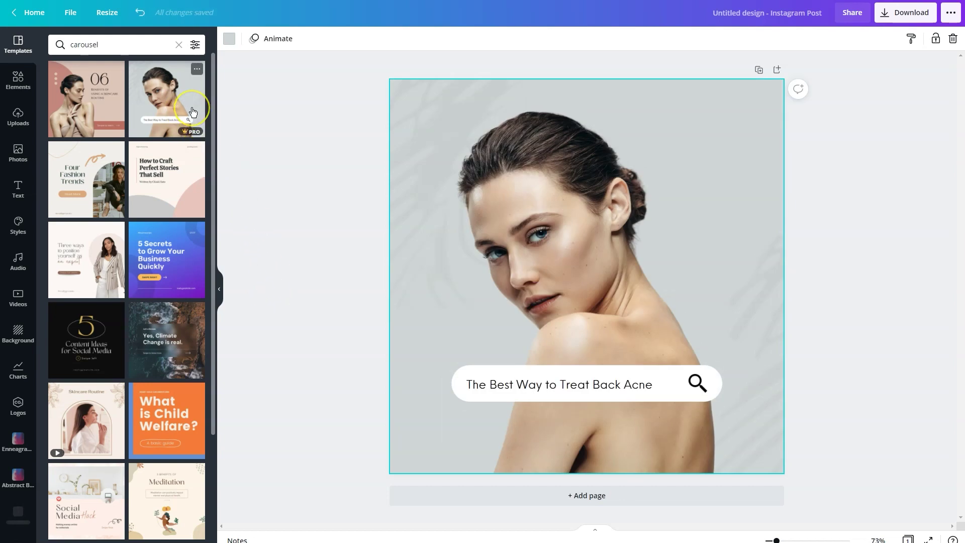
left_click_drag(193, 111, 343, 295)
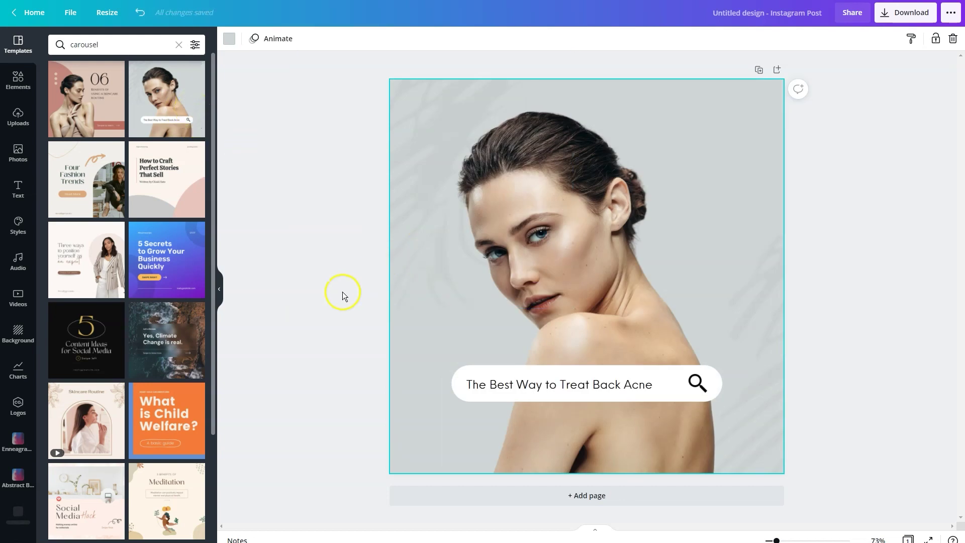
left_click(459, 503)
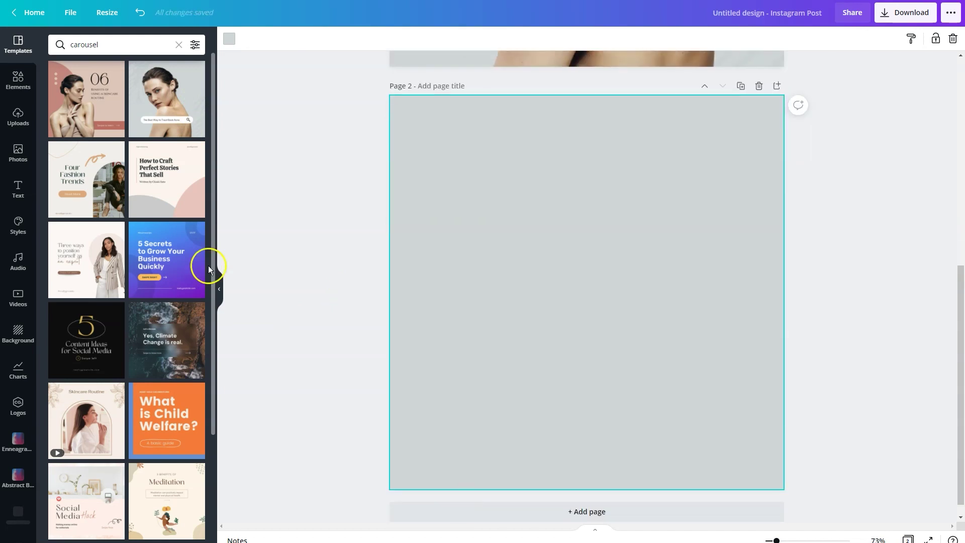
left_click(98, 177)
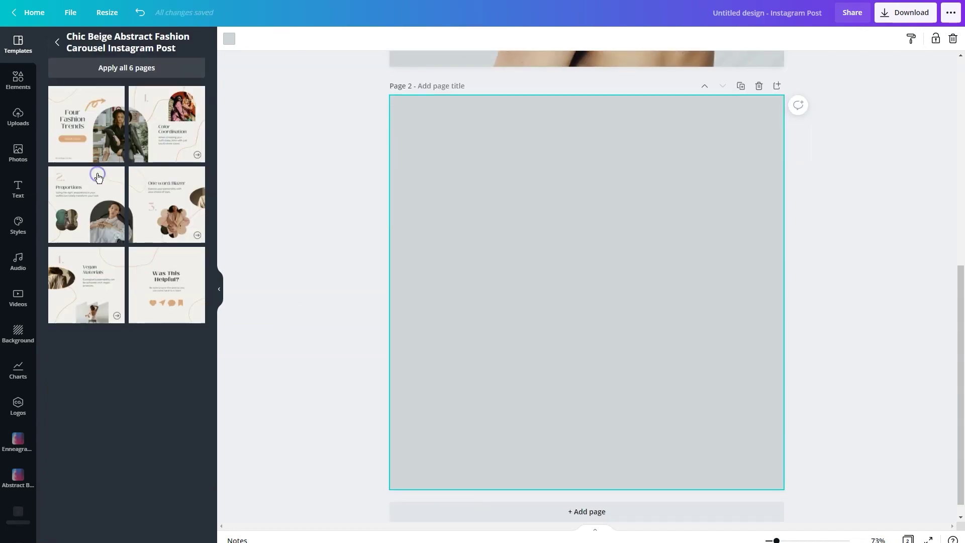
left_click(156, 143)
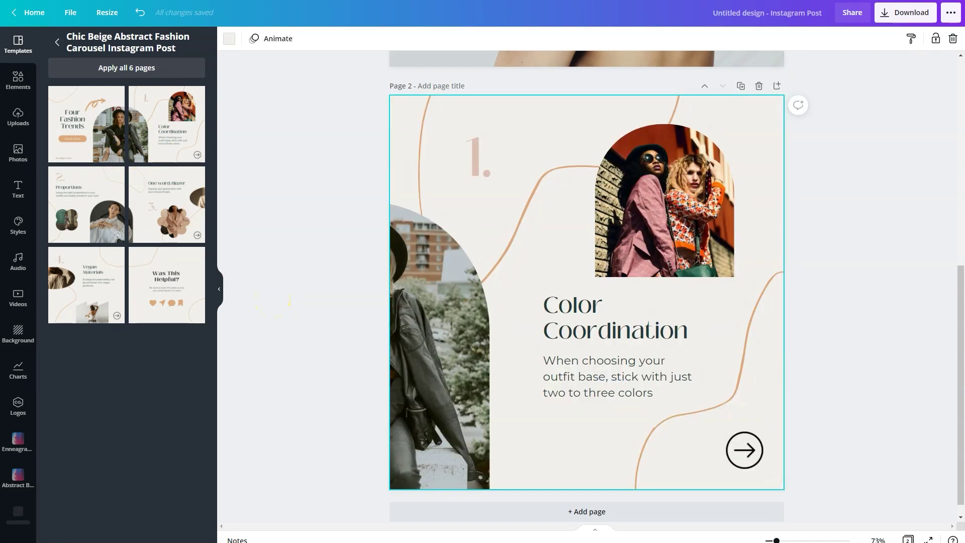
- Add page 3 with the Beige Pink 'Make your content more interesting' page, then clear the search
left_click(431, 511)
left_click(57, 43)
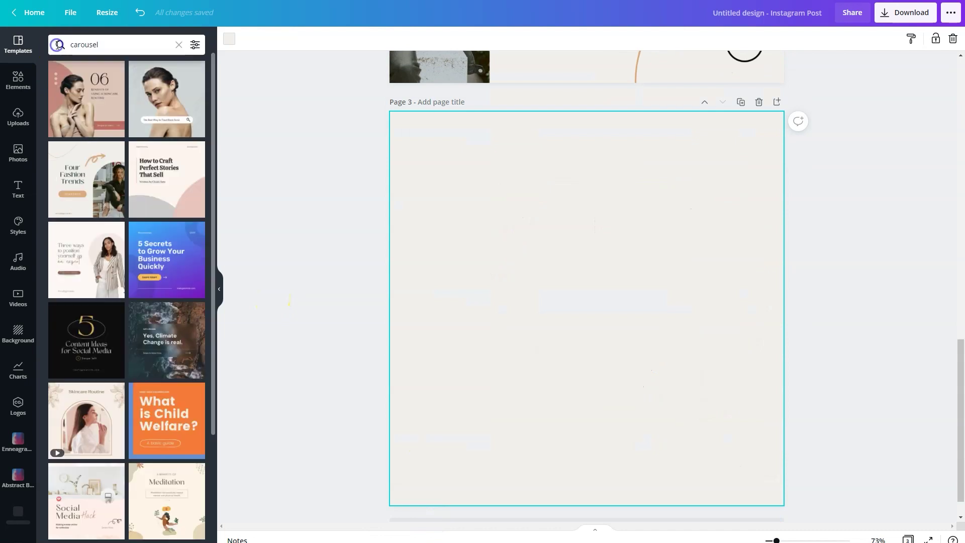
left_click(175, 182)
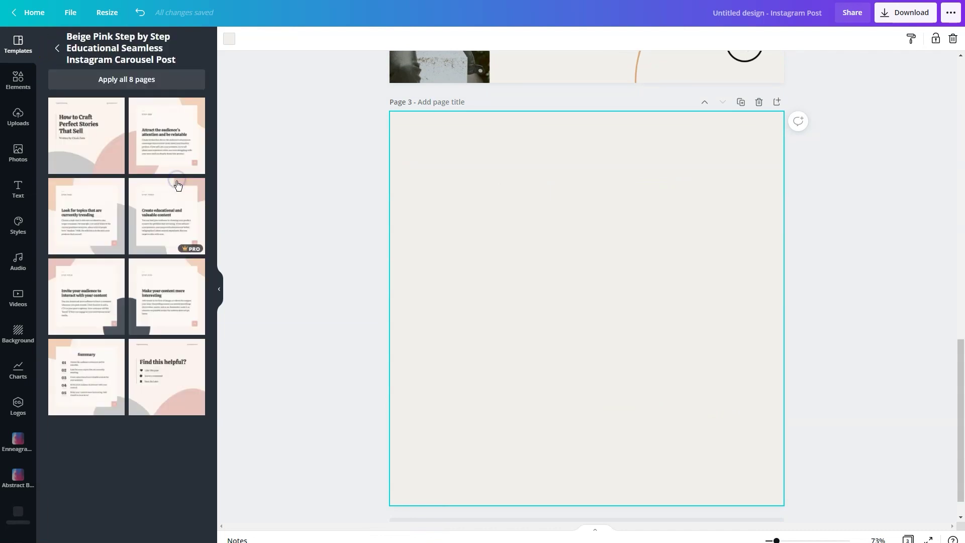
left_click(159, 283)
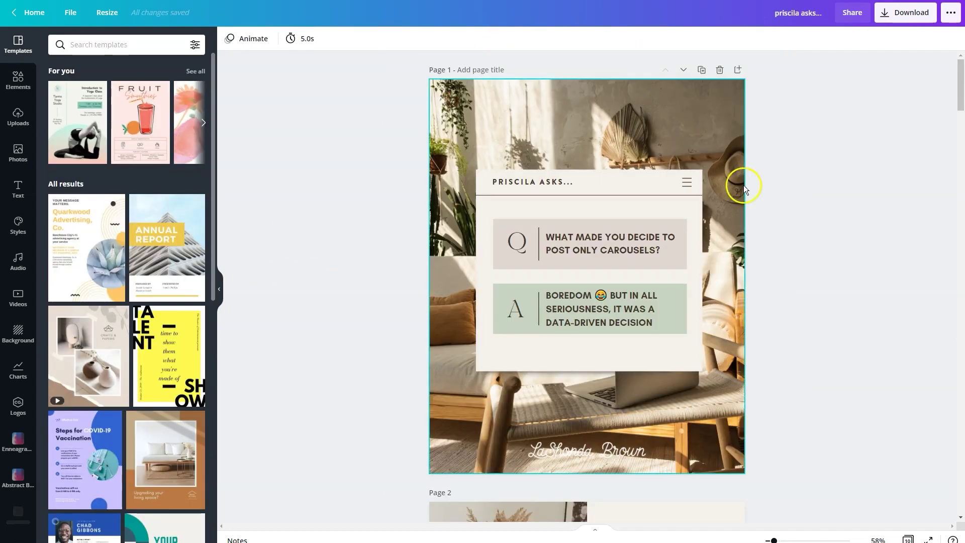
scroll(743, 183, "down", 15)
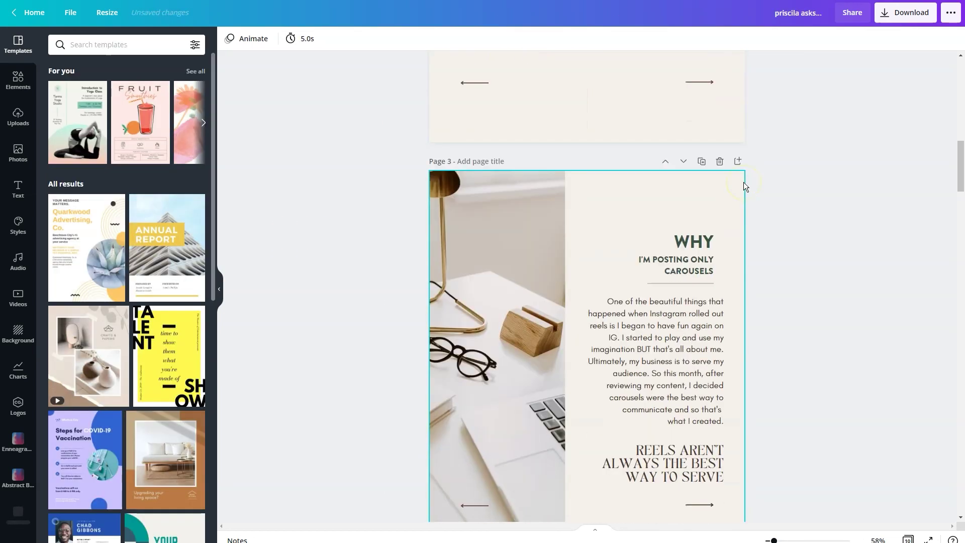
scroll(743, 183, "down", 15)
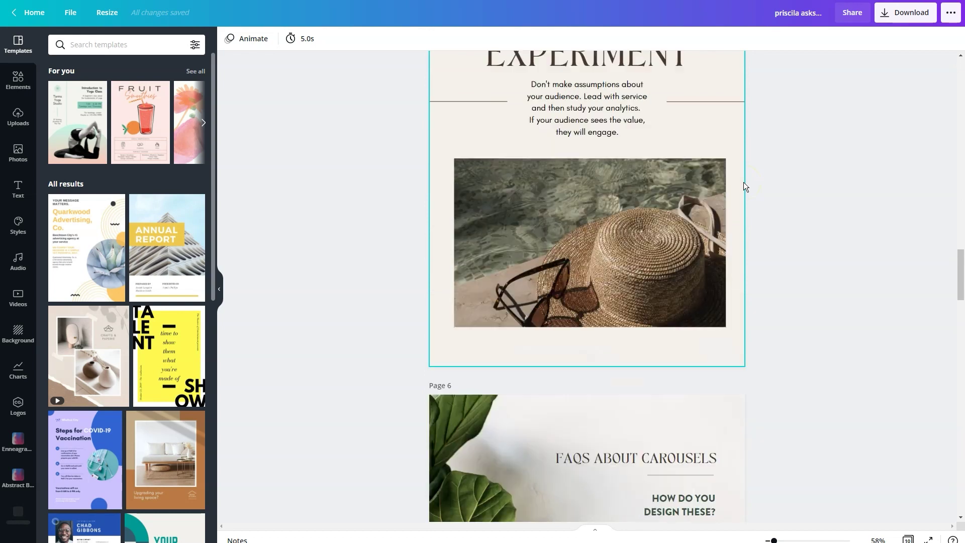
scroll(744, 182, "up", 20)
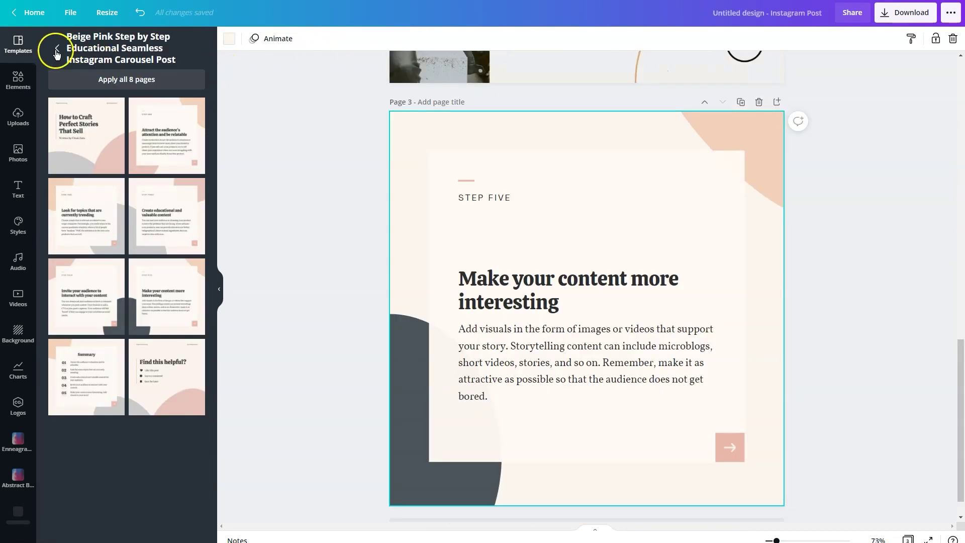
left_click(55, 49)
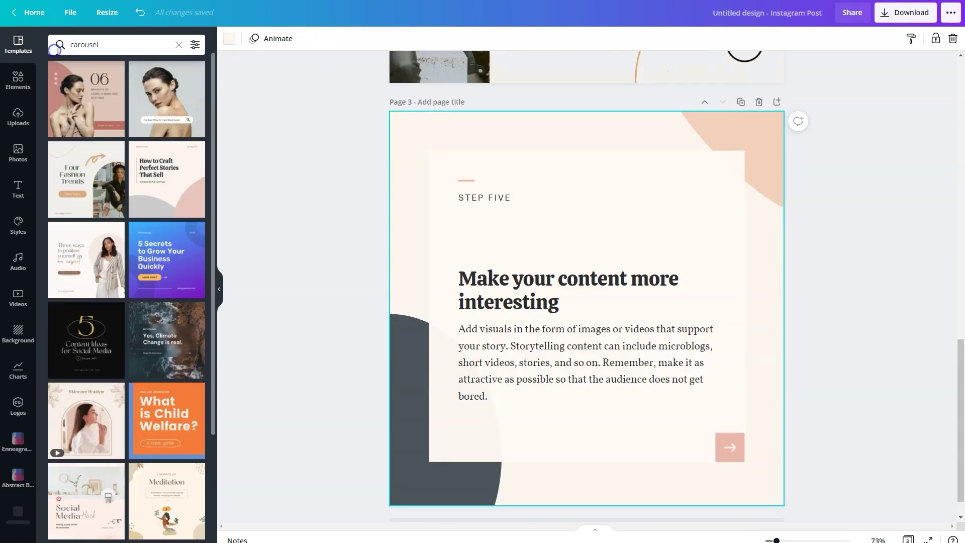
left_click(179, 44)
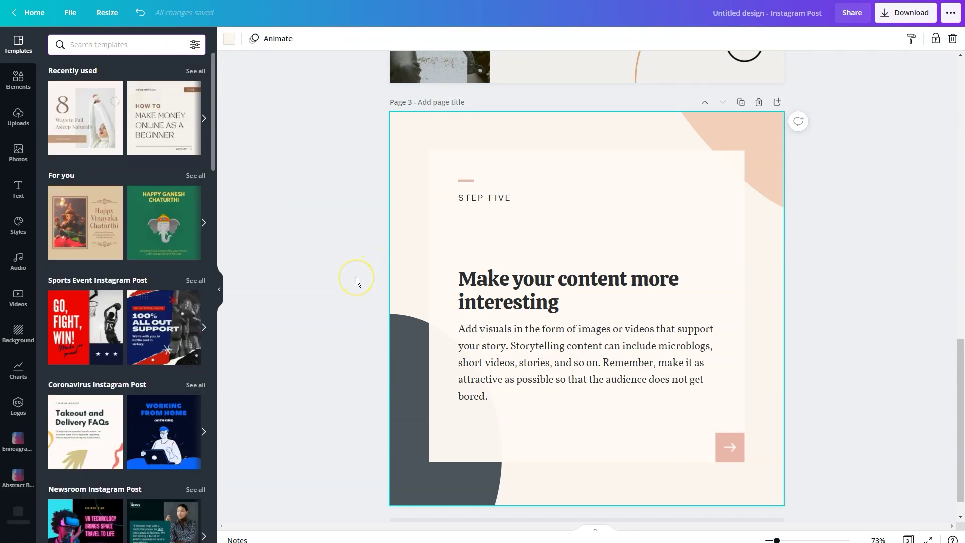
- Add page 4 with the pink 'How do you like my new post?' template from a 'slider' search
scroll(356, 276, "down", 1)
left_click(449, 500)
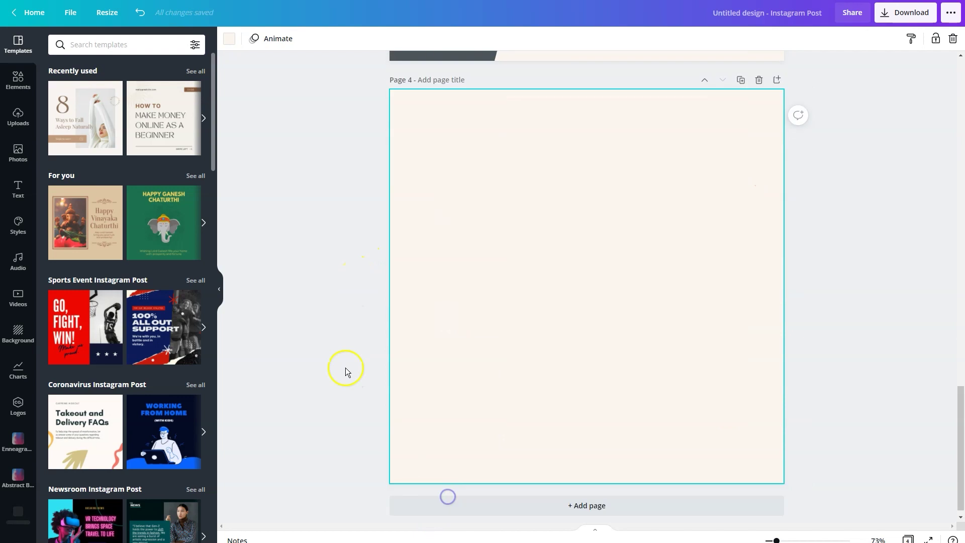
left_click(139, 50)
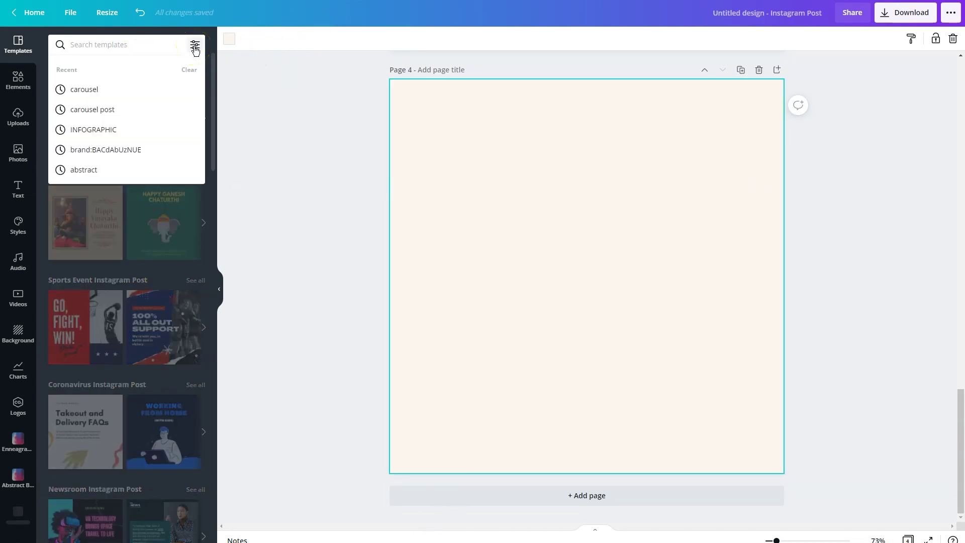
type("slider")
key("Return")
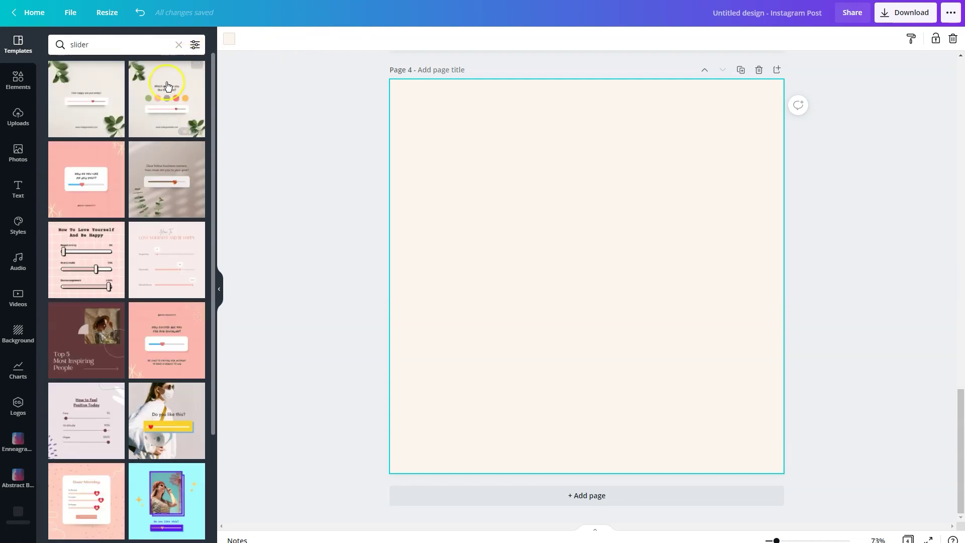
left_click(99, 163)
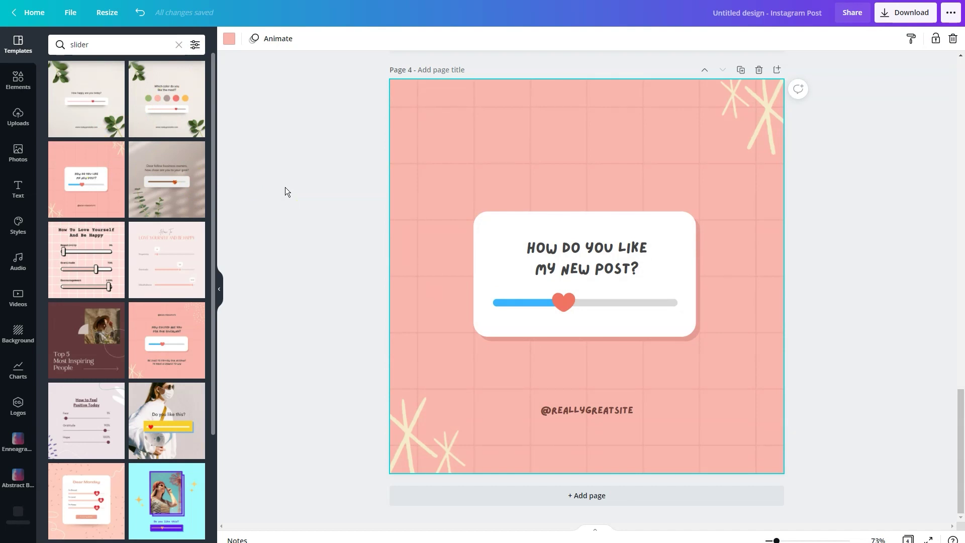
- Search 'quiz' and fill pages 5 and 6 with business-growth and Canada-Equator true/false quizzes
left_click(491, 496)
left_click(117, 51)
double_click(118, 51)
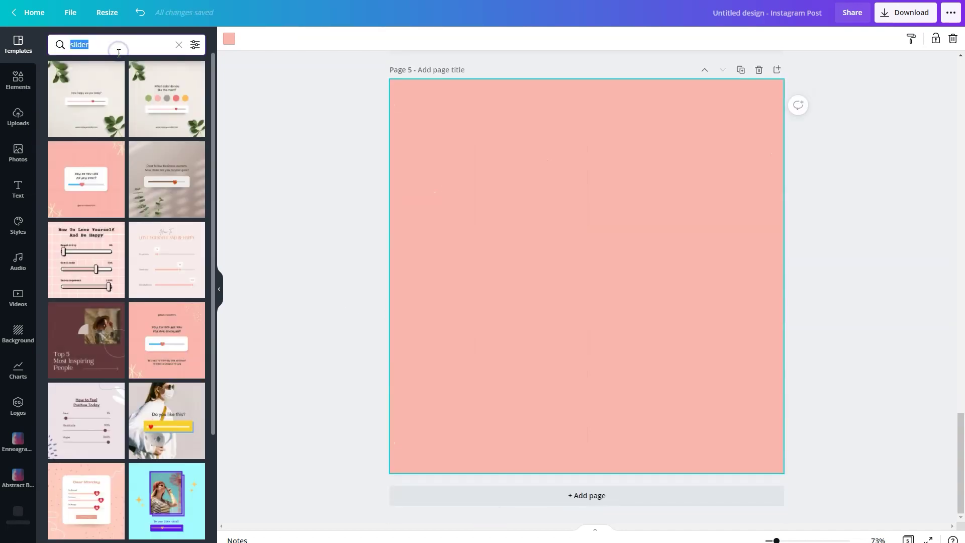
type("quiz")
key("Return")
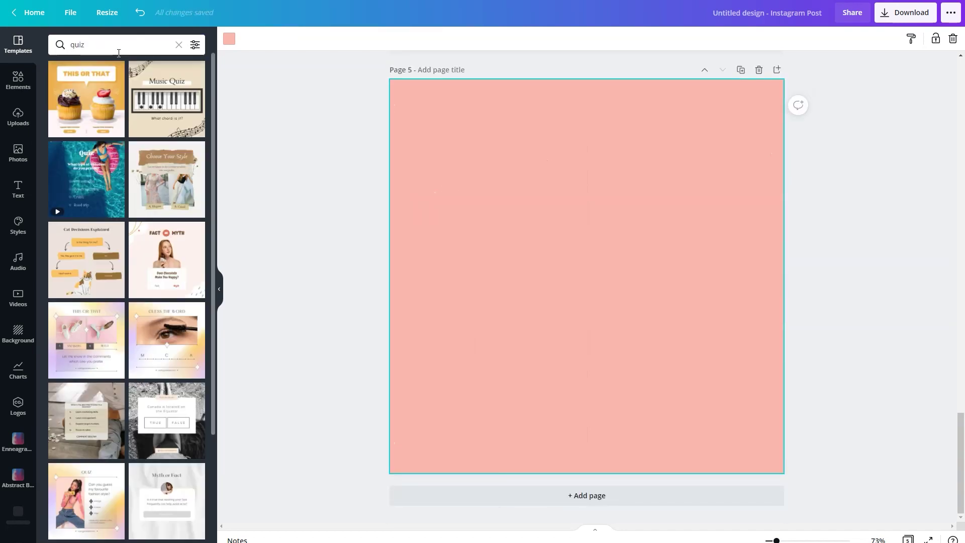
left_click(80, 417)
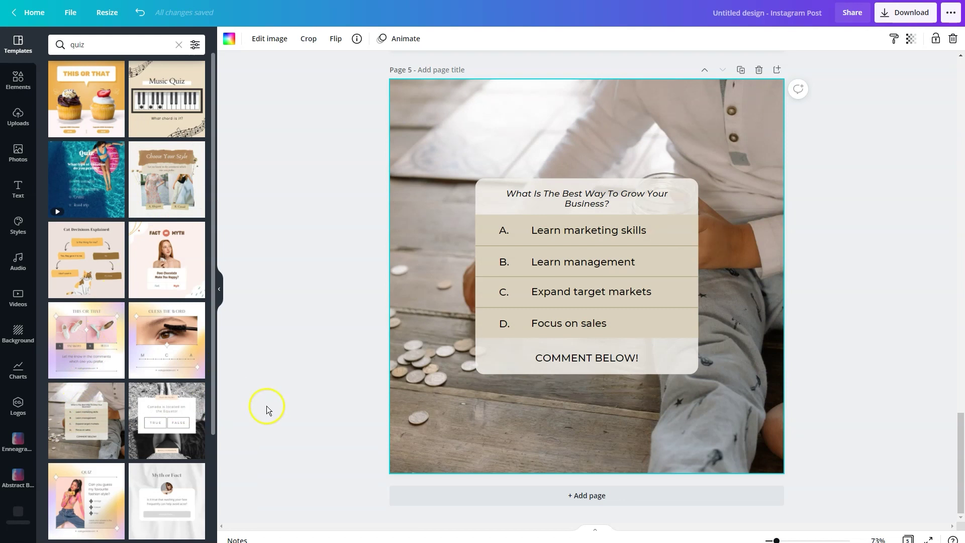
left_click(406, 497)
left_click(206, 432)
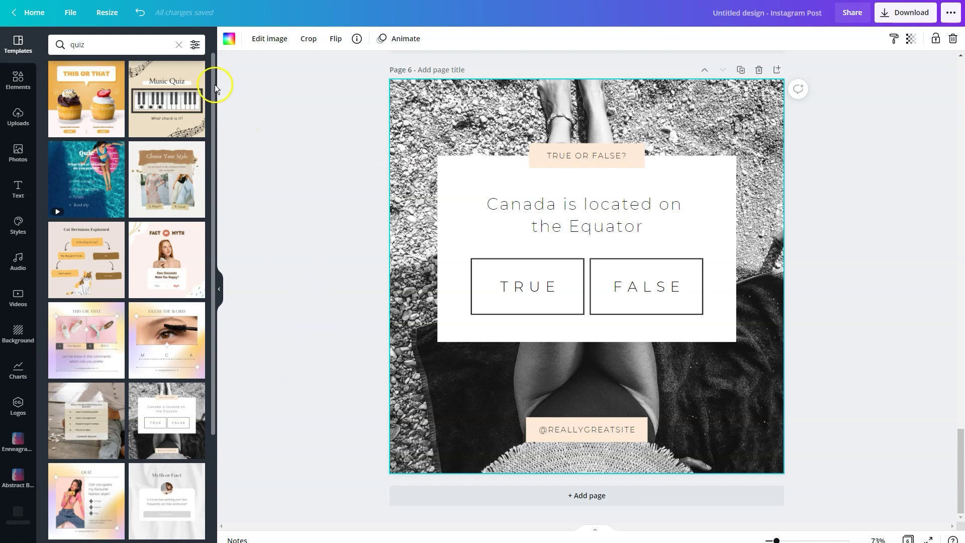
- Replace the quiz search with a 'carousel' template search
left_click(179, 45)
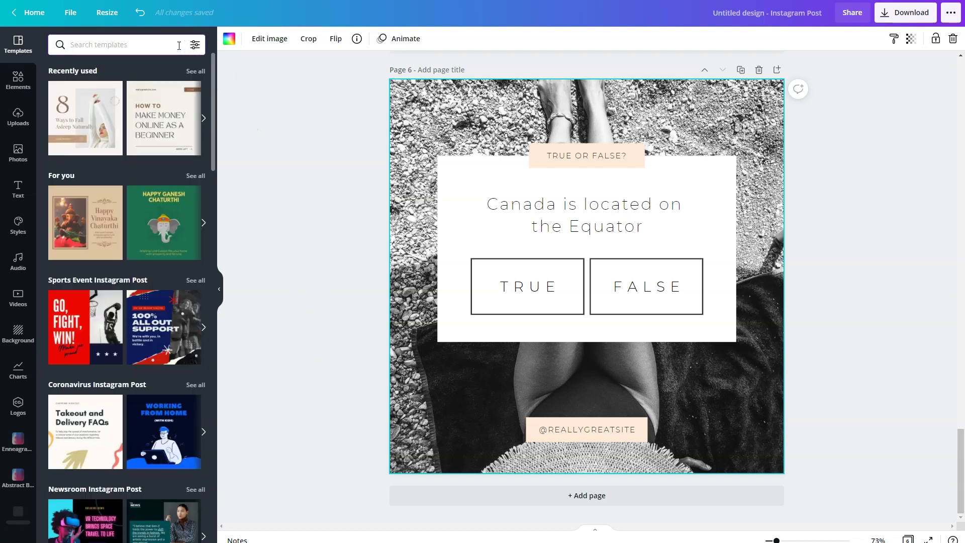
type("carousel")
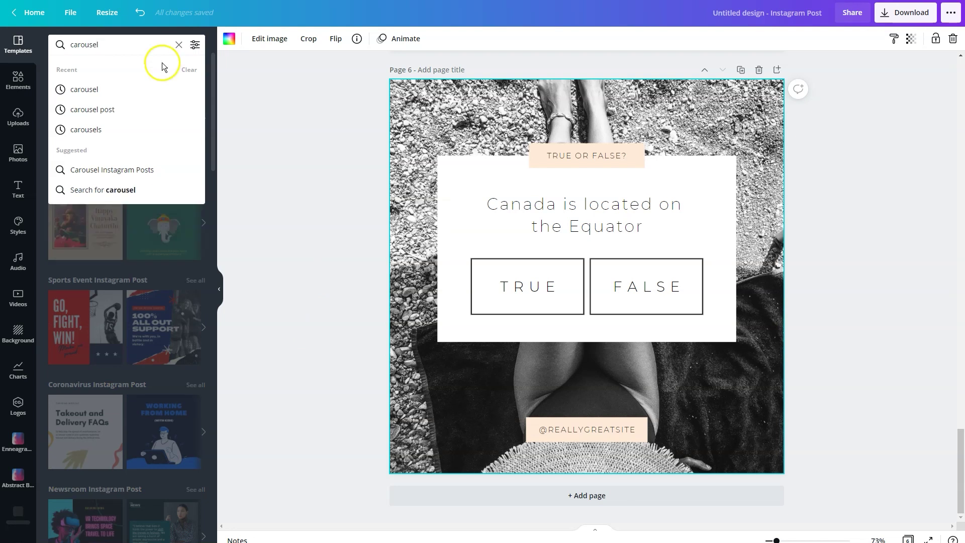
left_click(135, 90)
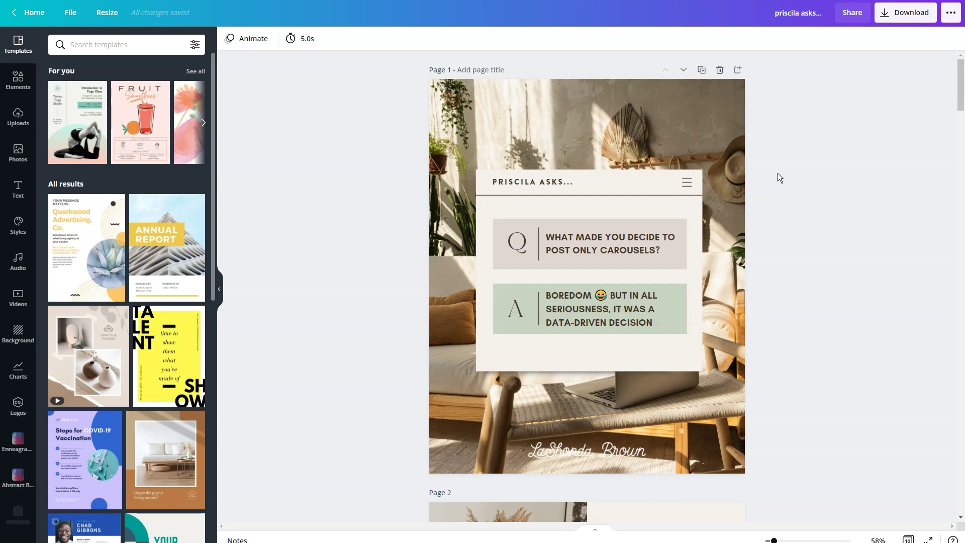
- Scroll through all the design's pages, then return to the top
scroll(777, 173, "down", 10)
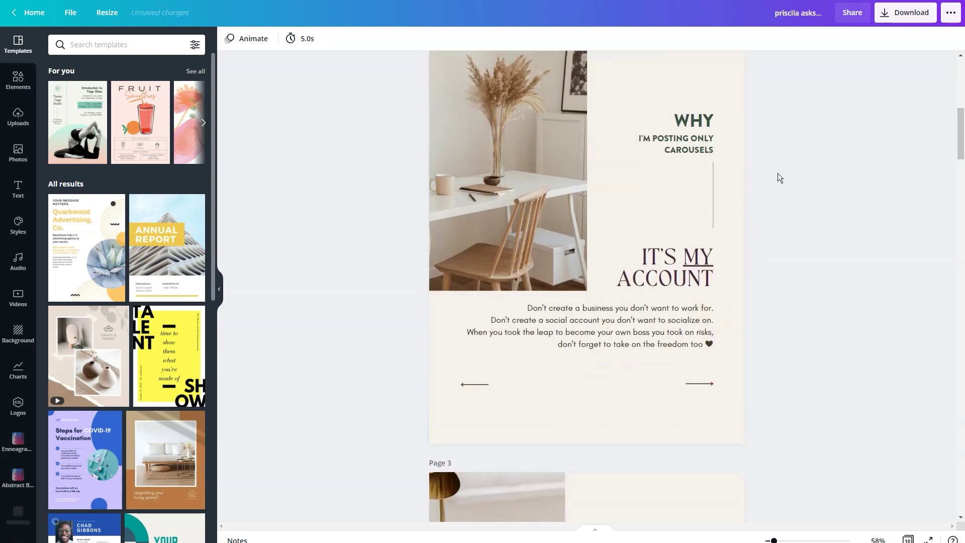
scroll(777, 173, "down", 20)
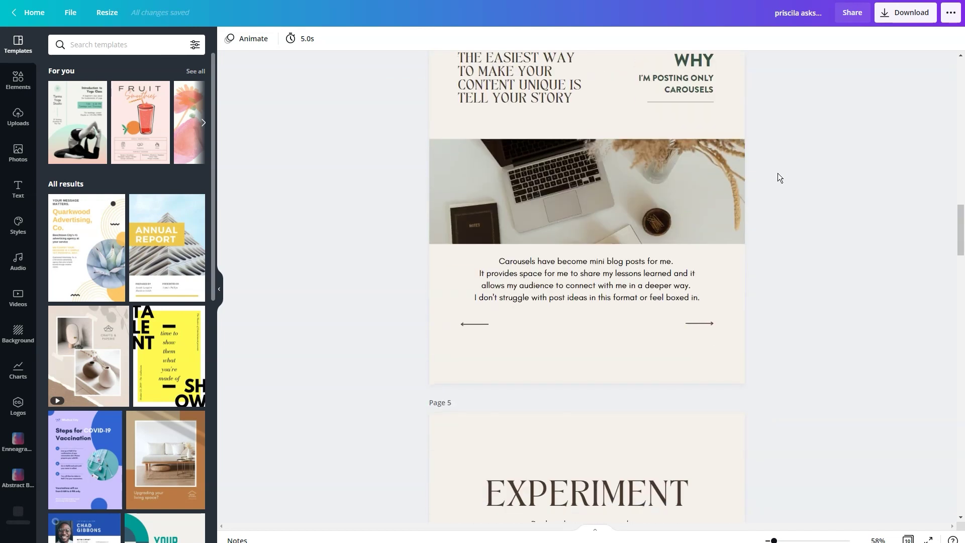
scroll(778, 173, "down", 20)
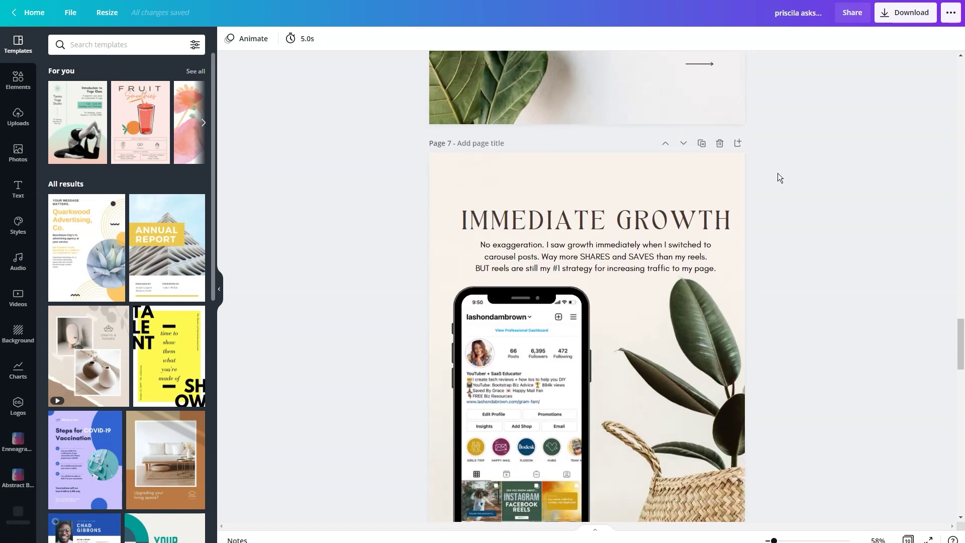
scroll(778, 173, "down", 5)
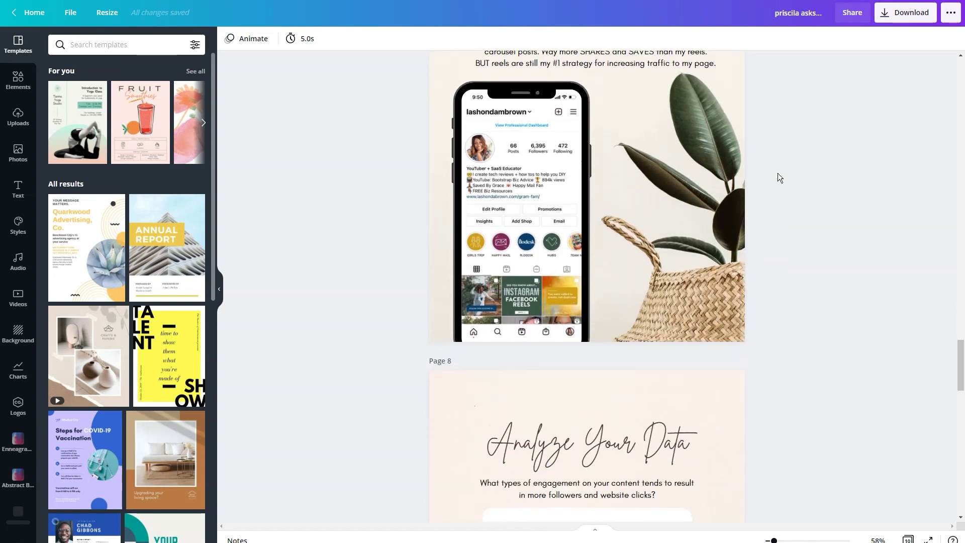
scroll(777, 173, "down", 15)
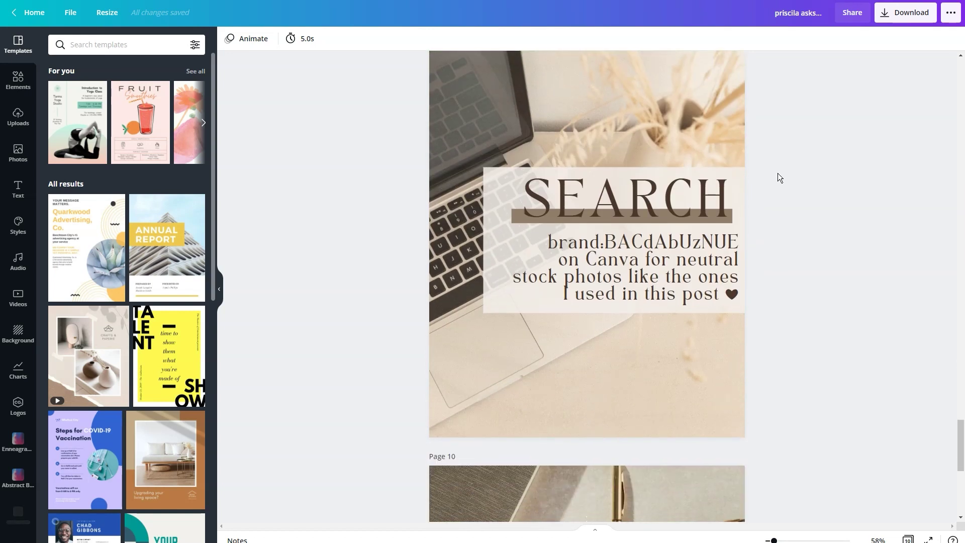
scroll(777, 173, "down", 8)
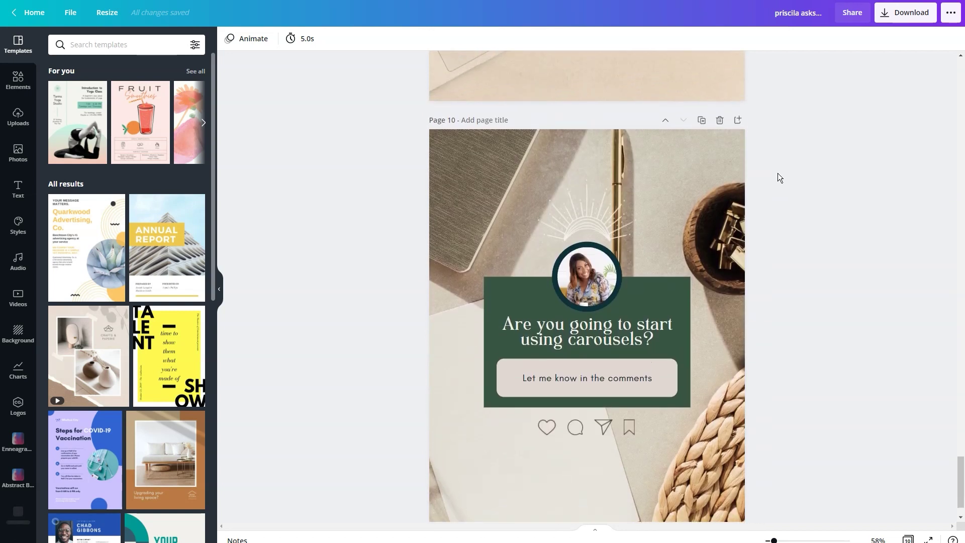
left_click(961, 476)
left_click_drag(961, 478, 959, 39)
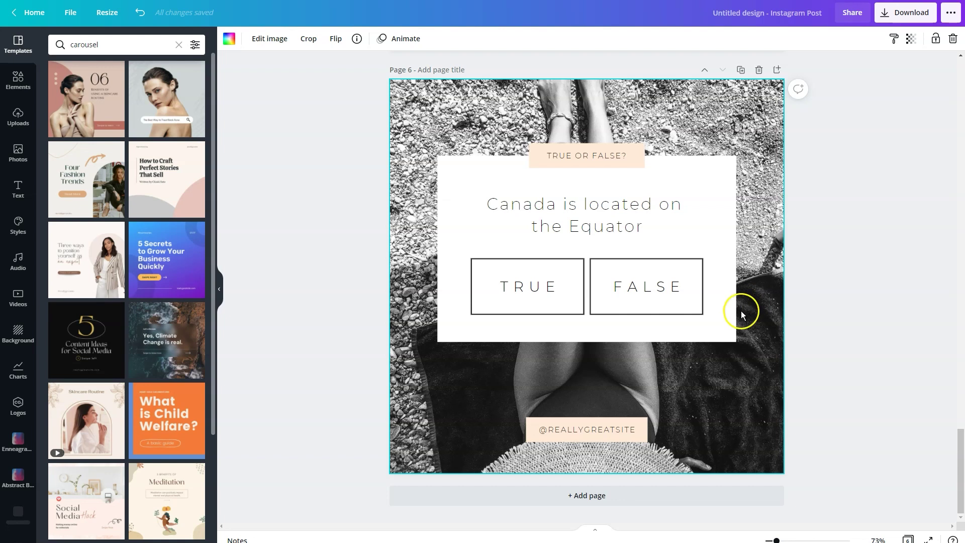
- Add page 7 with Social Media Hack and page 8 with the Beige Carousel 'Which of these resonated' page
left_click(637, 497)
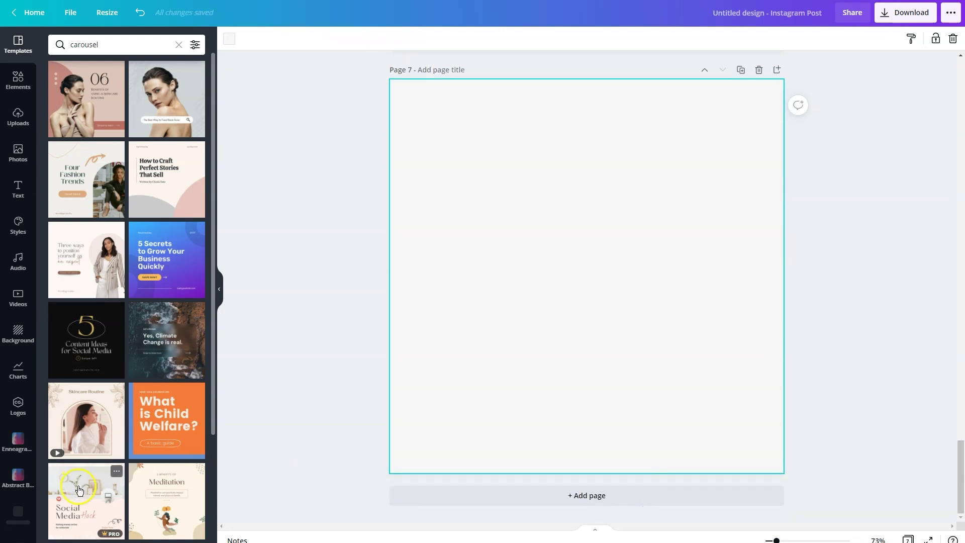
left_click(83, 495)
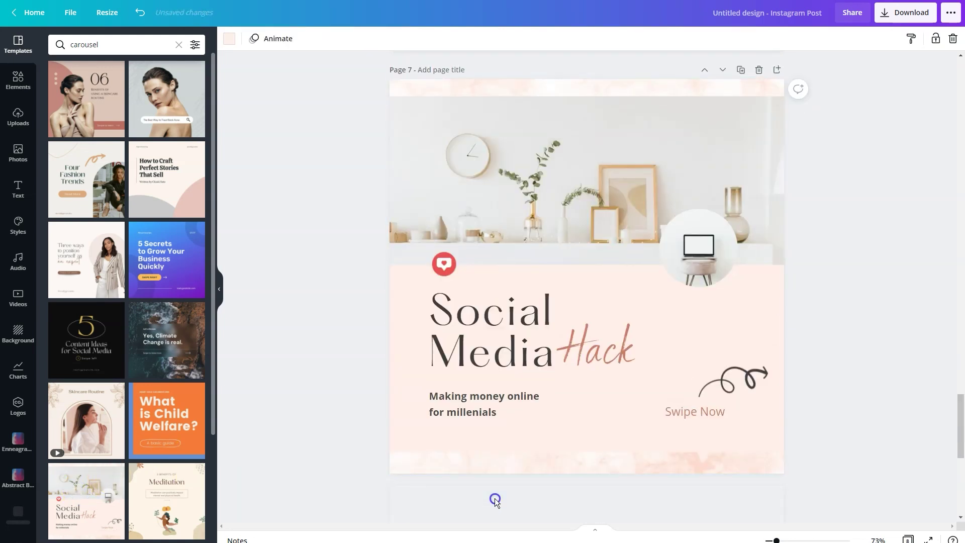
left_click(495, 496)
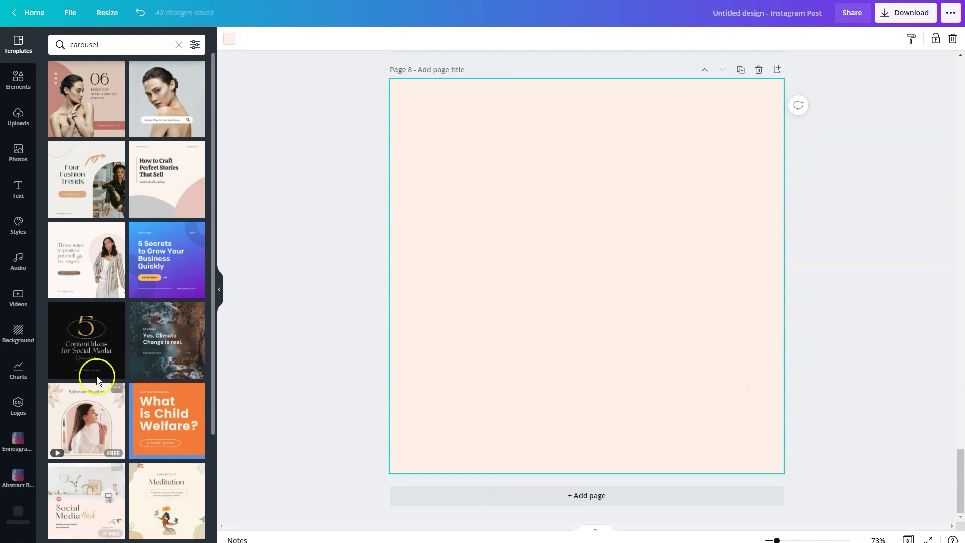
left_click(101, 260)
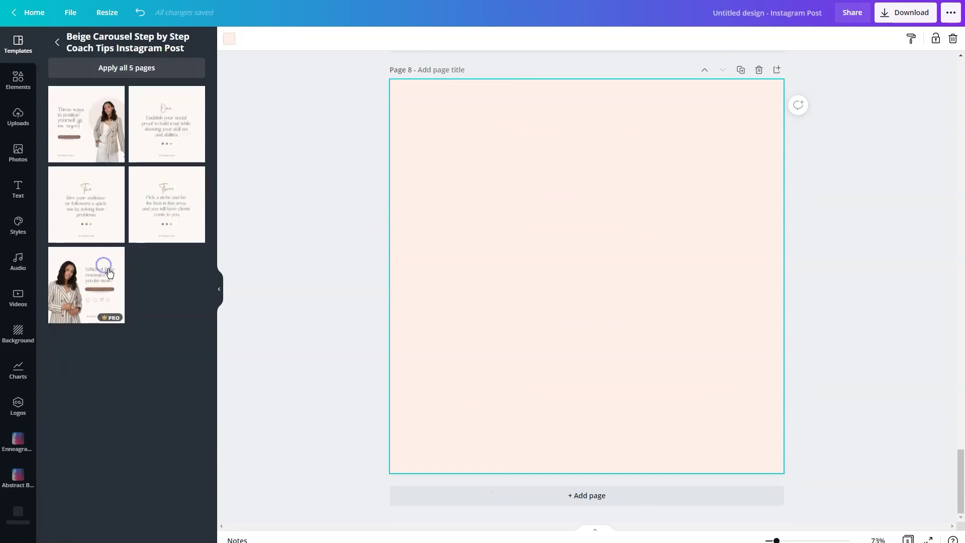
left_click(89, 301)
- Add page 9 with the social proof tip and page 10 with the 'Two' quick-win slide
left_click(490, 501)
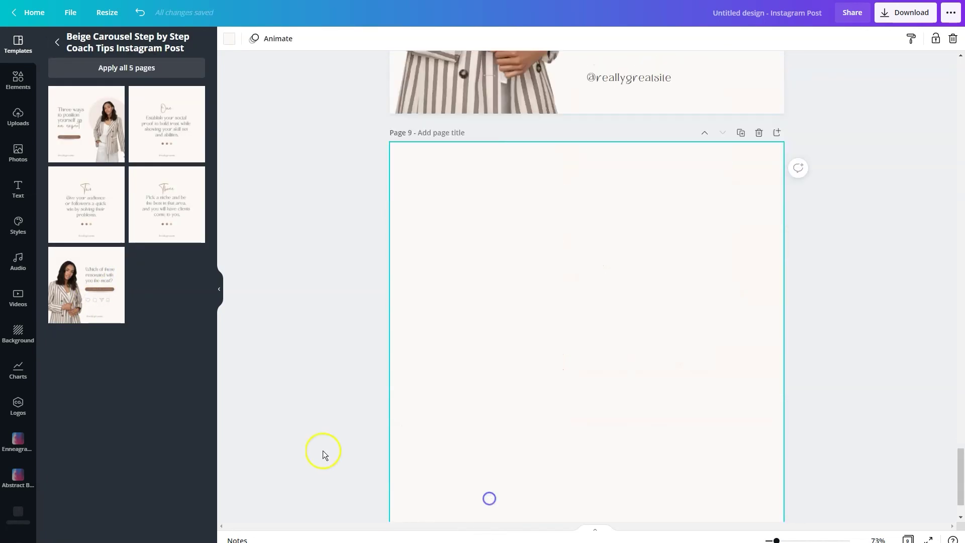
left_click(157, 100)
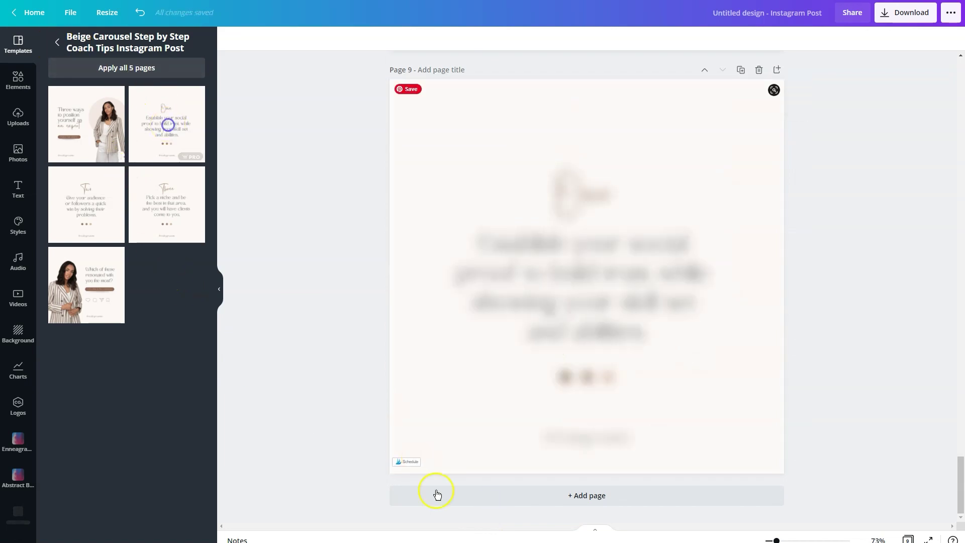
left_click(484, 505)
left_click(106, 217)
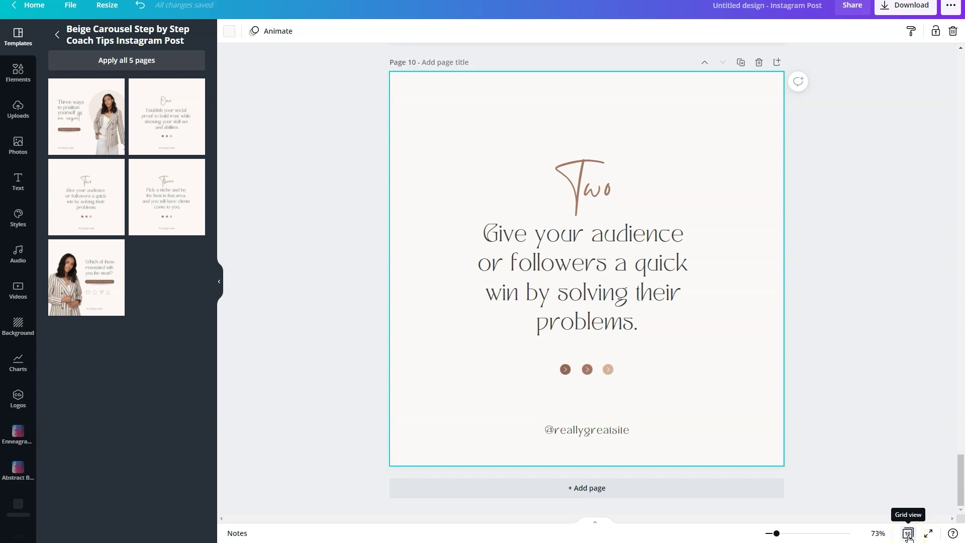
- In Grid view, move the TRUE/FALSE page to position 3 and the pink slider page to position 10
left_click(908, 534)
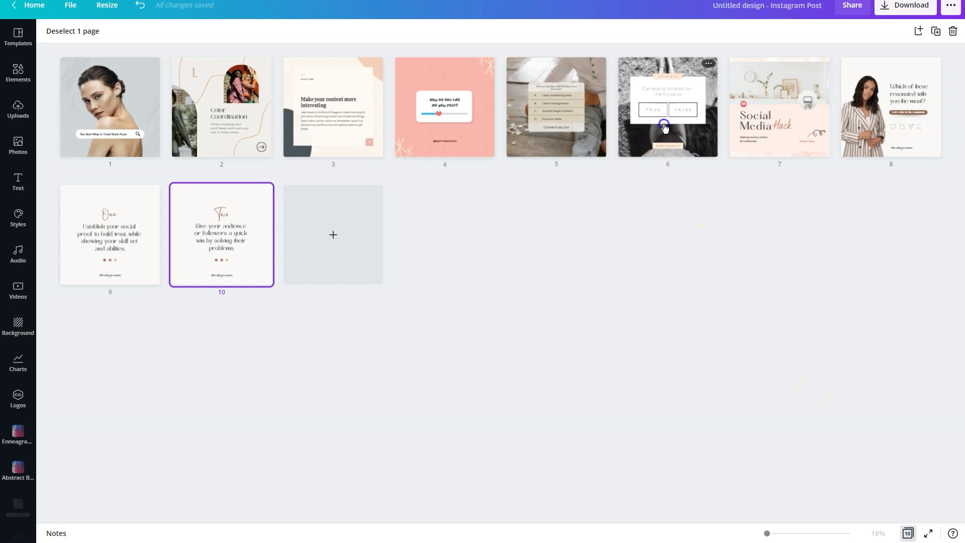
left_click_drag(654, 124, 395, 129)
mouse_move(463, 135)
left_mouse_down()
mouse_move(427, 106)
mouse_move(297, 99)
left_mouse_up()
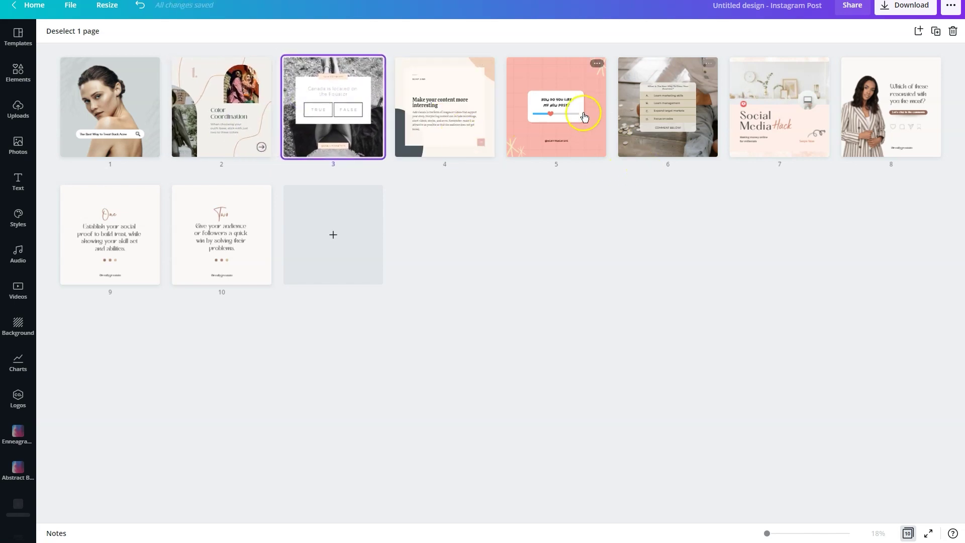
left_click_drag(579, 109, 271, 257)
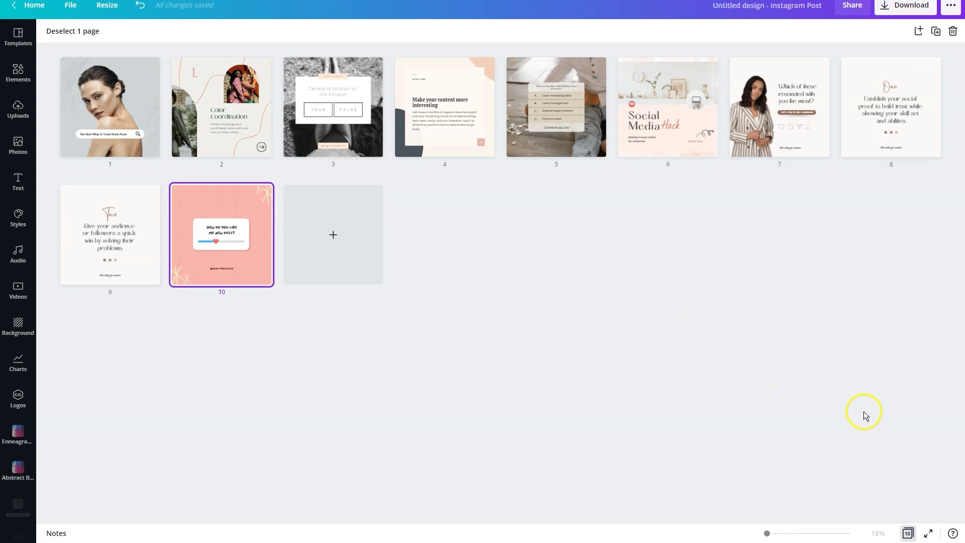
left_click(907, 533)
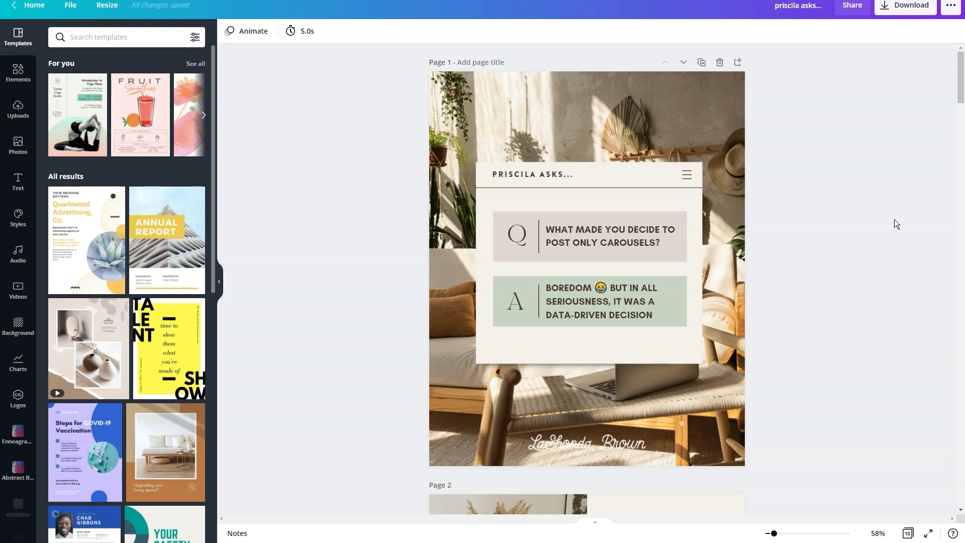
scroll(894, 220, "down", 9)
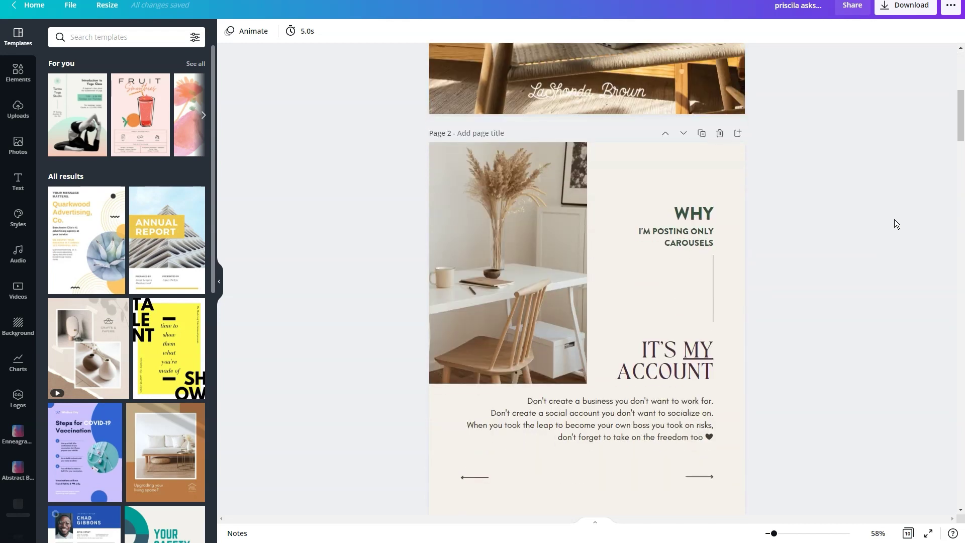
scroll(895, 224, "down", 9)
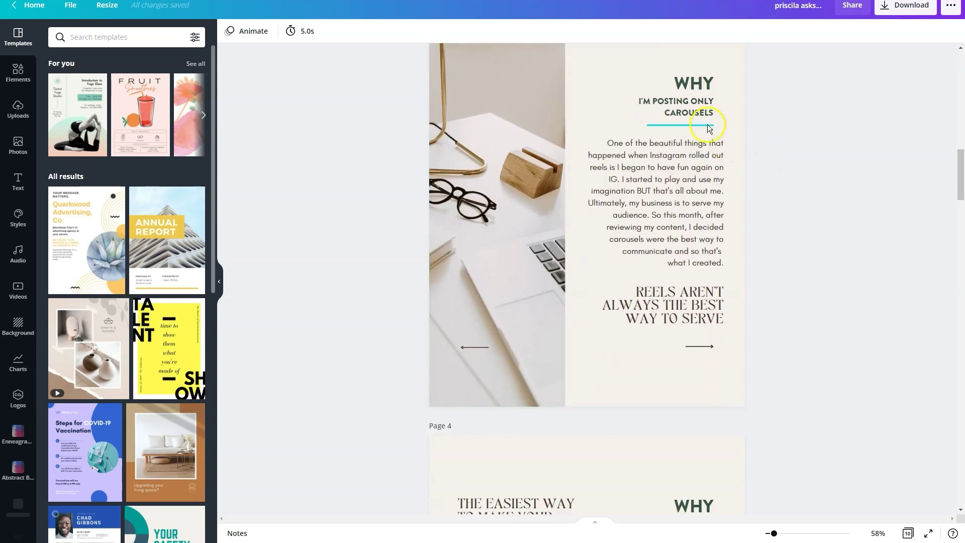
left_click(695, 114)
left_click(679, 194)
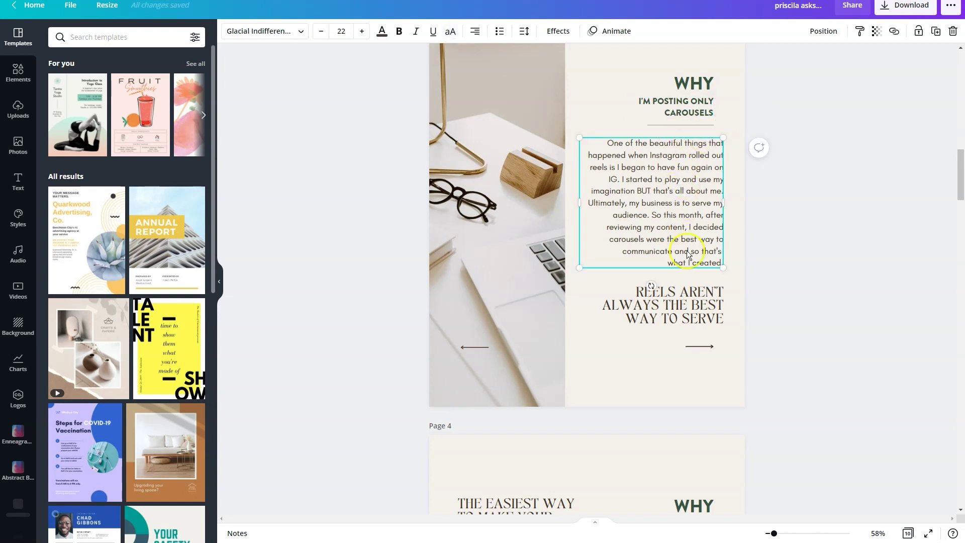
left_click(683, 294)
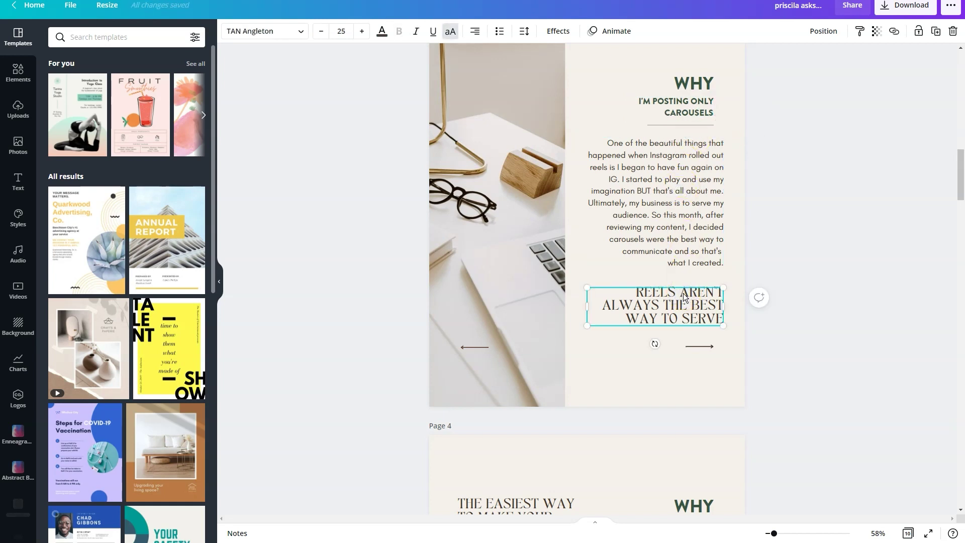
scroll(774, 294, "down", 8)
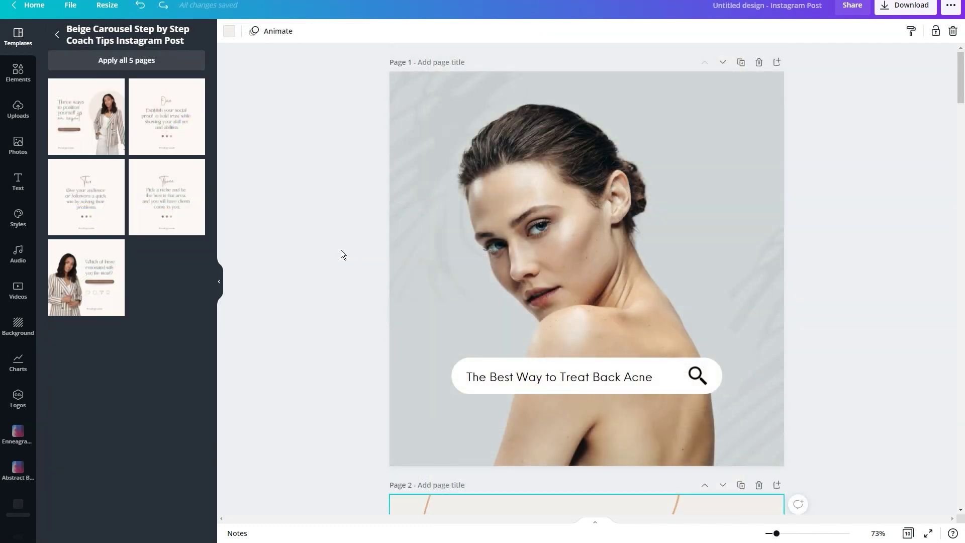
- Apply the NEW About 90 Marketing palette to page 1, reshuffling to a sage green background
left_click(20, 219)
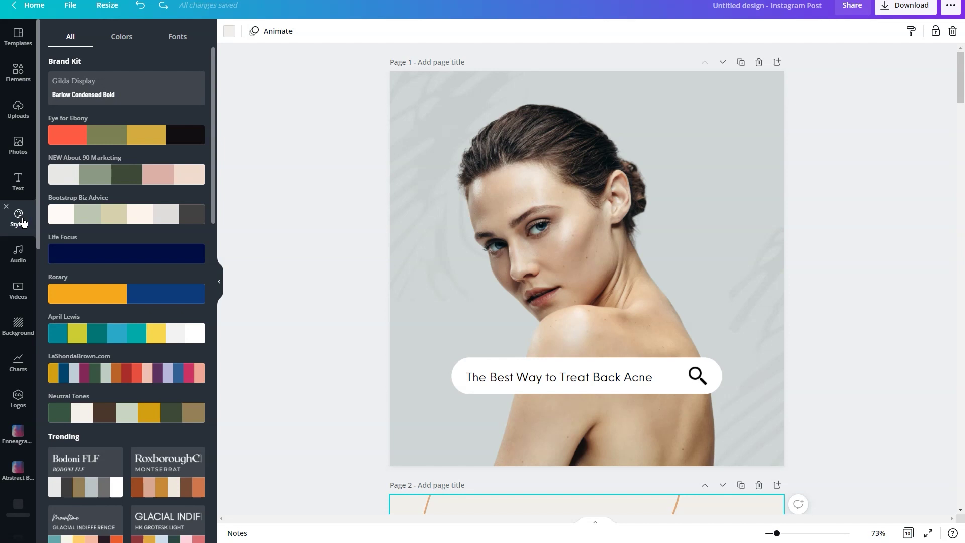
left_click(125, 182)
left_click(126, 182)
left_click(126, 182)
left_click(126, 182)
left_click(126, 182)
left_click(125, 182)
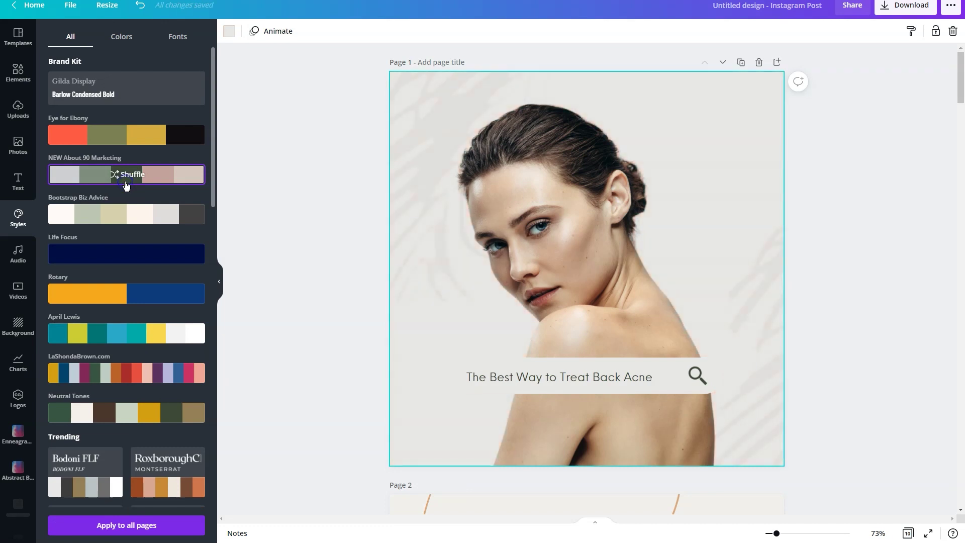
left_click(127, 179)
left_click(127, 179)
- Apply the palette to pages 2 and 3, giving page 3 a light peach text box
scroll(351, 228, "down", 8)
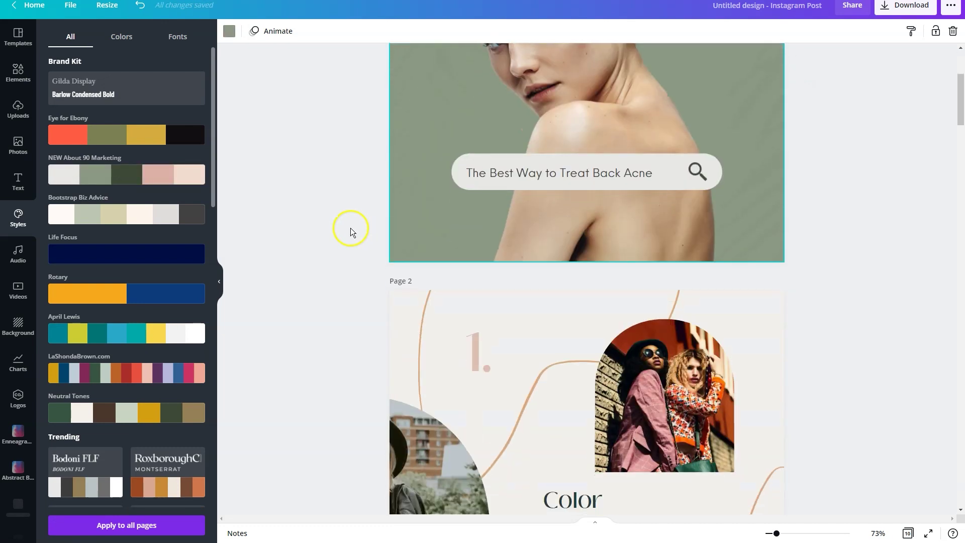
left_click(159, 177)
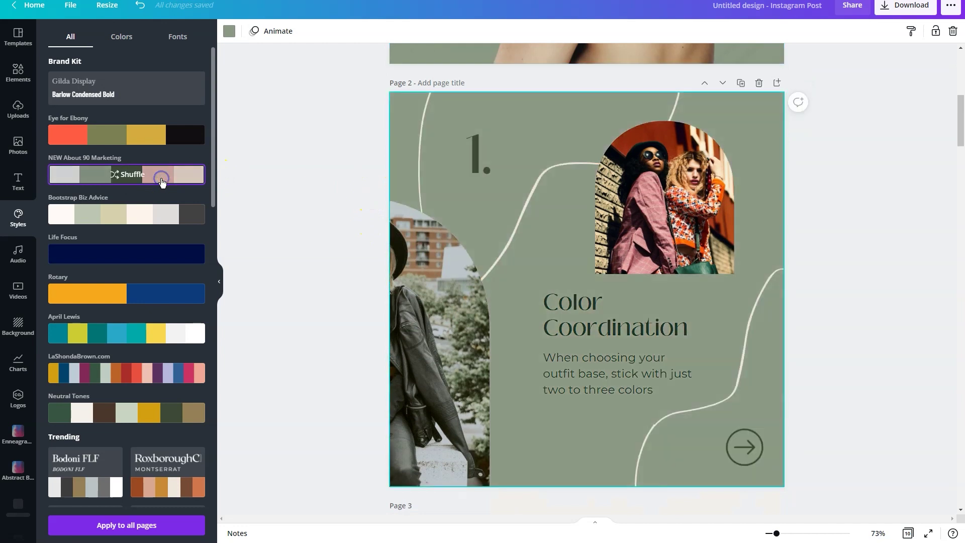
scroll(336, 283, "down", 3)
scroll(336, 283, "down", 5)
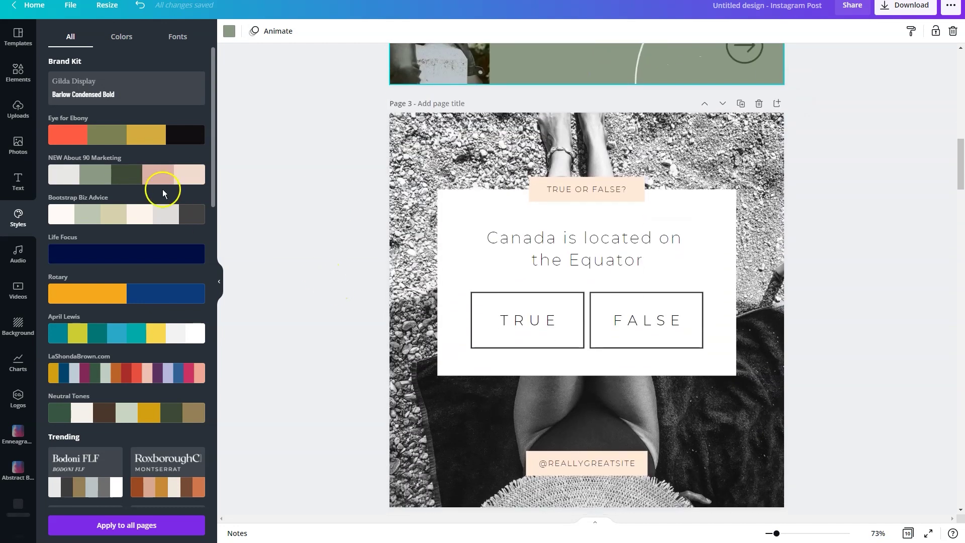
left_click(149, 180)
left_click(149, 180)
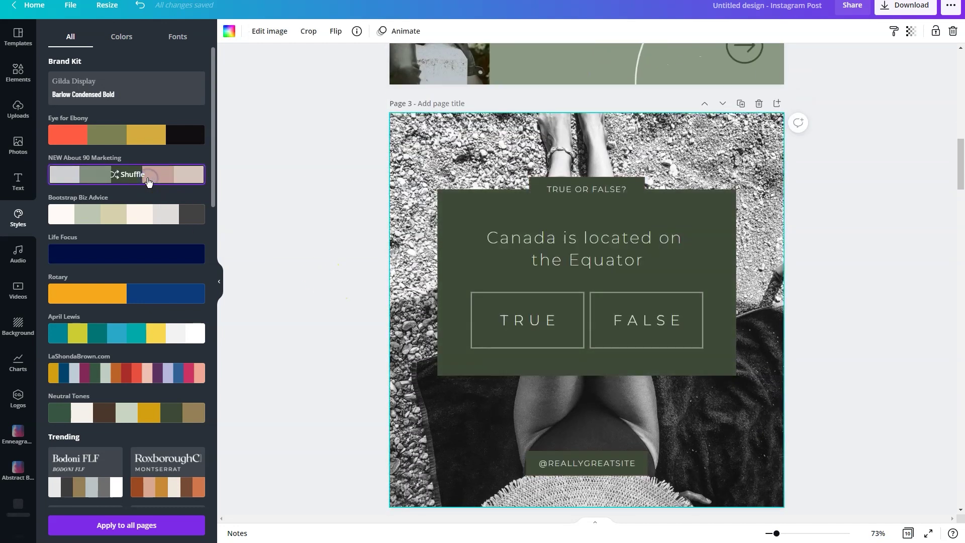
left_click(150, 180)
left_click(150, 180)
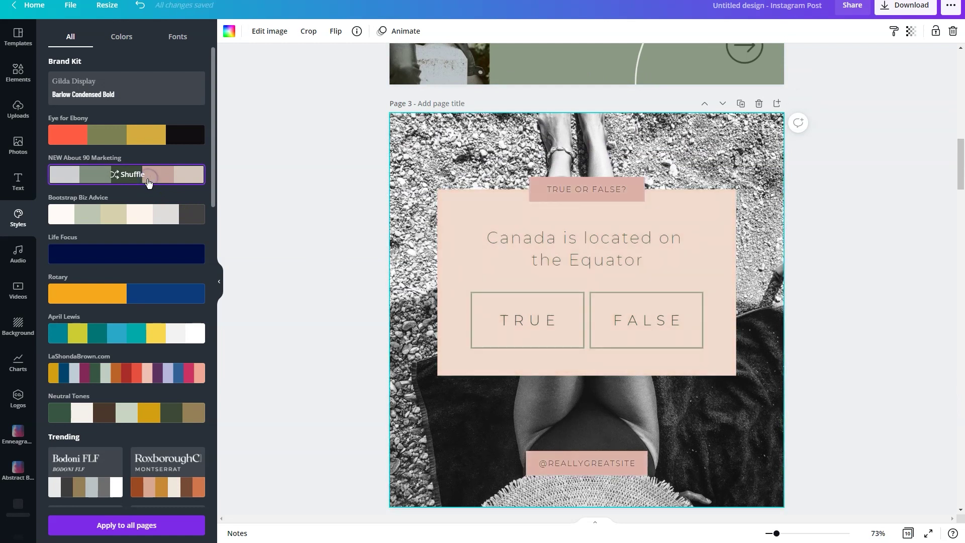
- Recolour pages 4 and 5 with the same NEW About 90 Marketing palette
scroll(327, 308, "down", 5)
scroll(319, 306, "down", 3)
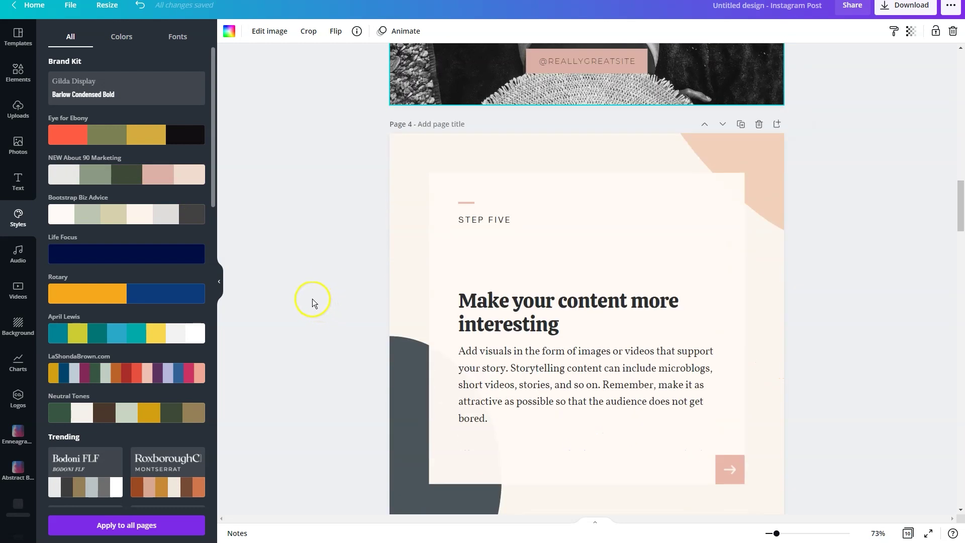
left_click(143, 180)
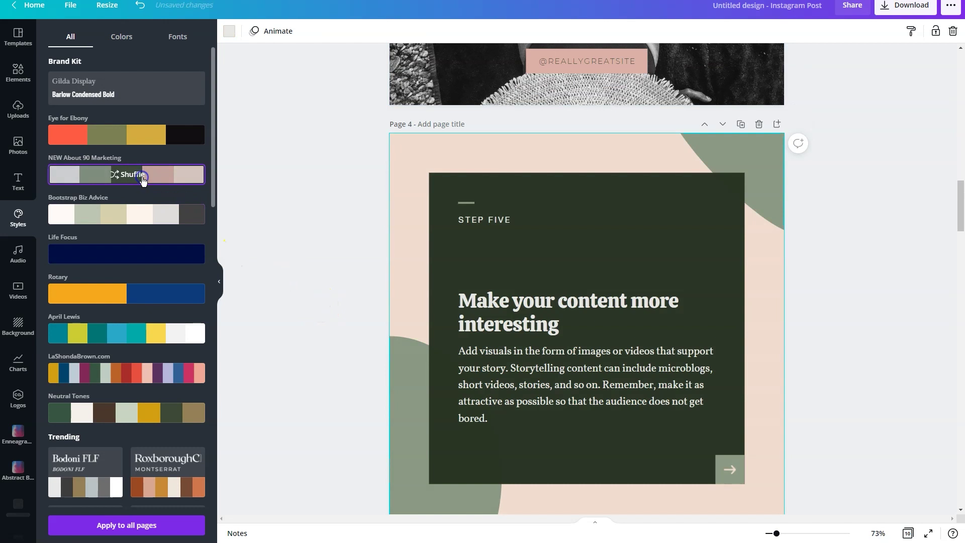
scroll(301, 261, "down", 5)
scroll(301, 262, "down", 4)
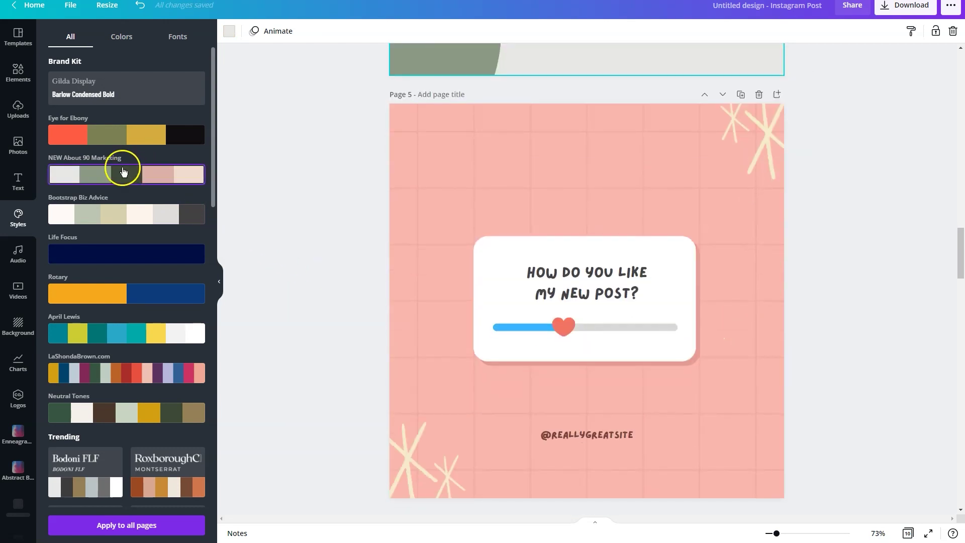
left_click(139, 179)
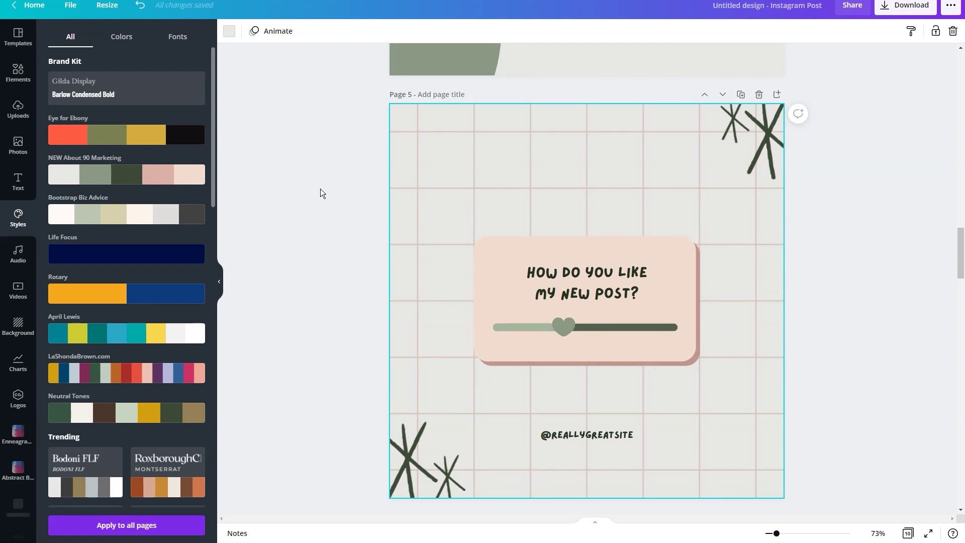
scroll(320, 188, "up", 20)
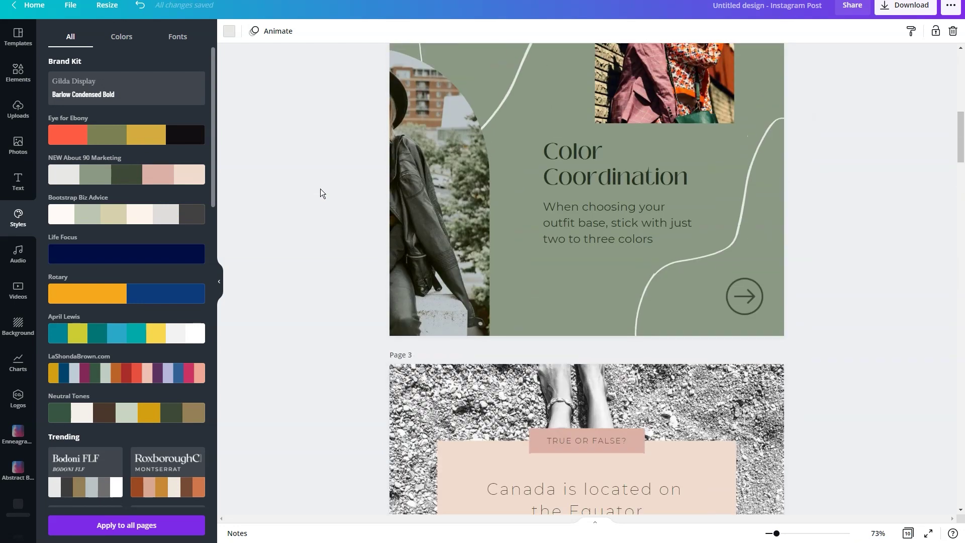
scroll(321, 189, "up", 10)
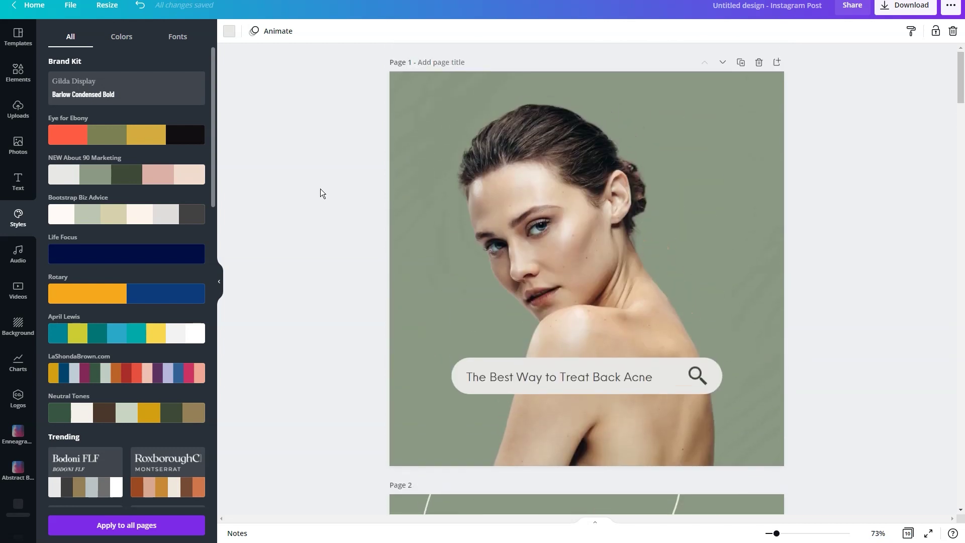
- Rename the design to 'Practice Carousel Post'
left_click(760, 7)
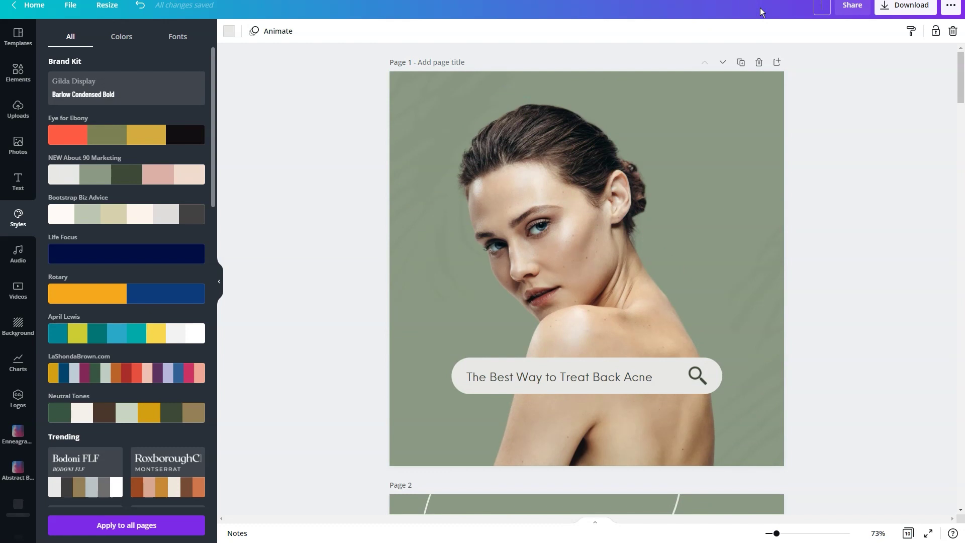
left_click(760, 9)
type("Practice Carousel P")
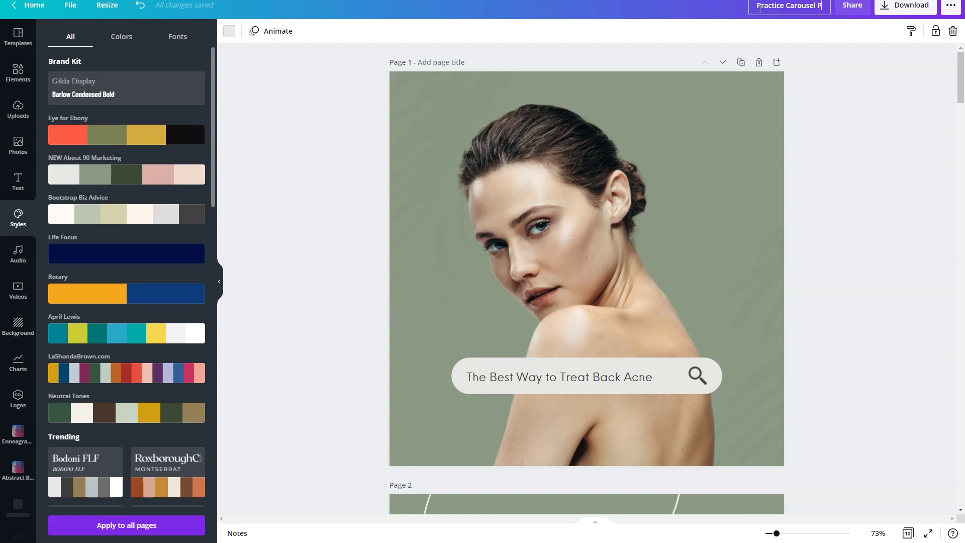
type("ost")
key("Return")
left_click(848, 118)
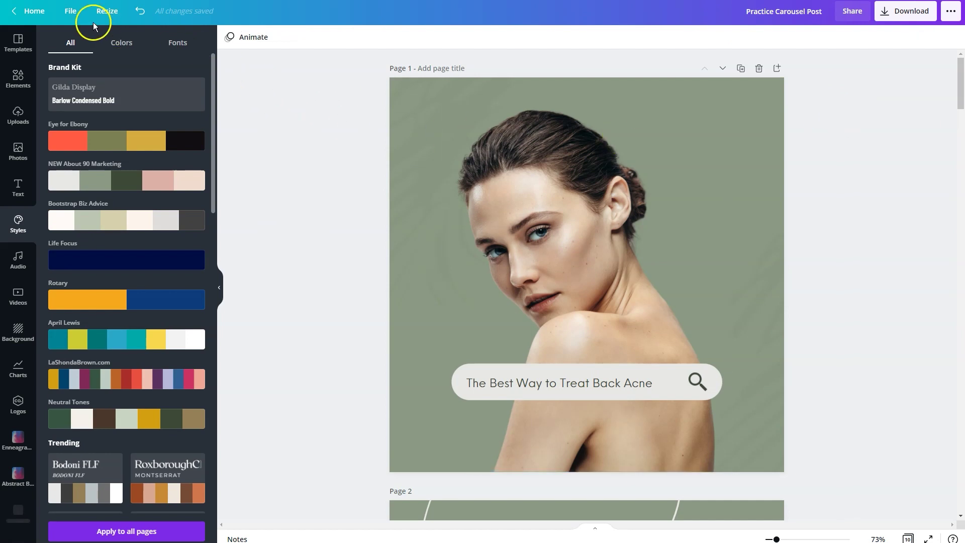
- Resize the design to a custom 1080 × 1350 px
left_click(108, 14)
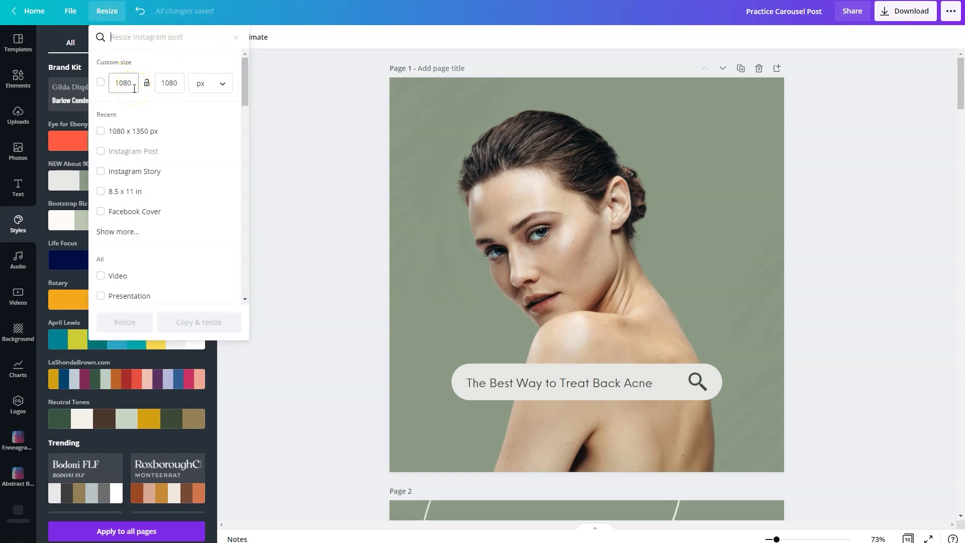
left_click(168, 85)
double_click(168, 83)
type("1350")
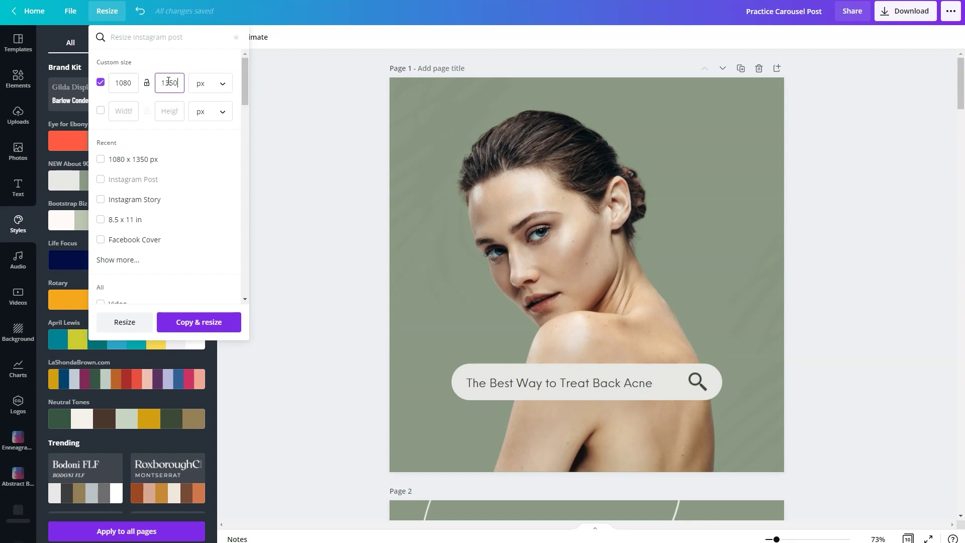
left_click(123, 324)
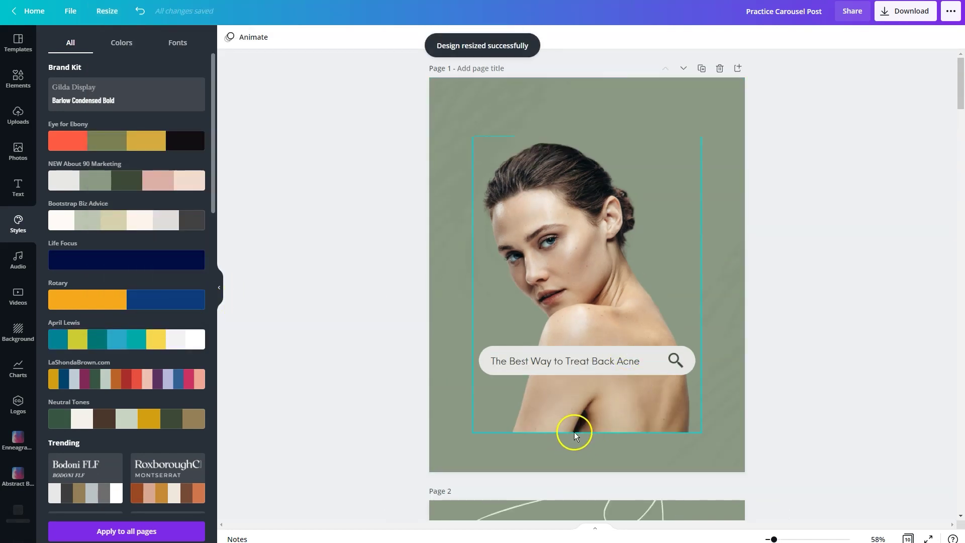
- Enlarge the page 1 cover photo to fill the taller page and centre it vertically
left_click(680, 426)
left_click_drag(471, 432, 443, 473)
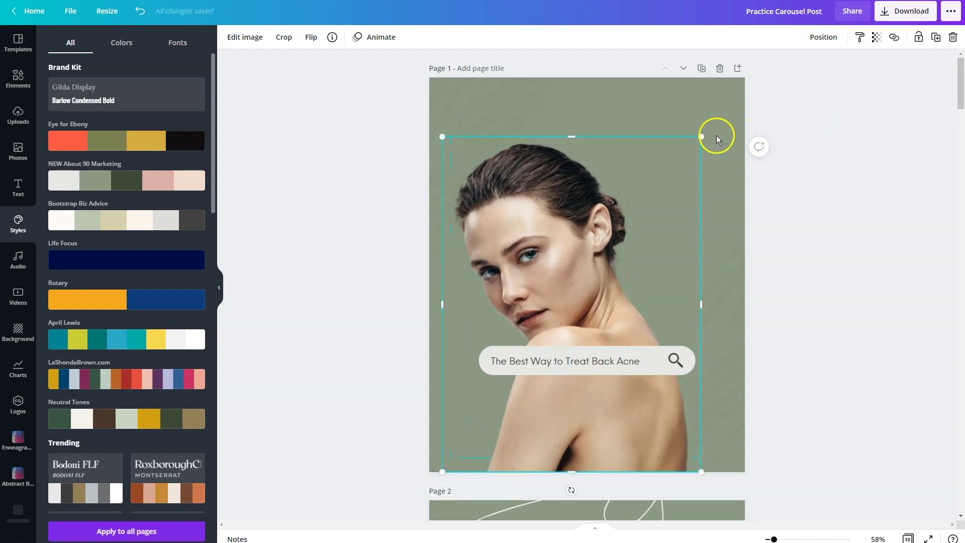
left_click_drag(715, 138, 740, 101)
left_click_drag(615, 190, 615, 180)
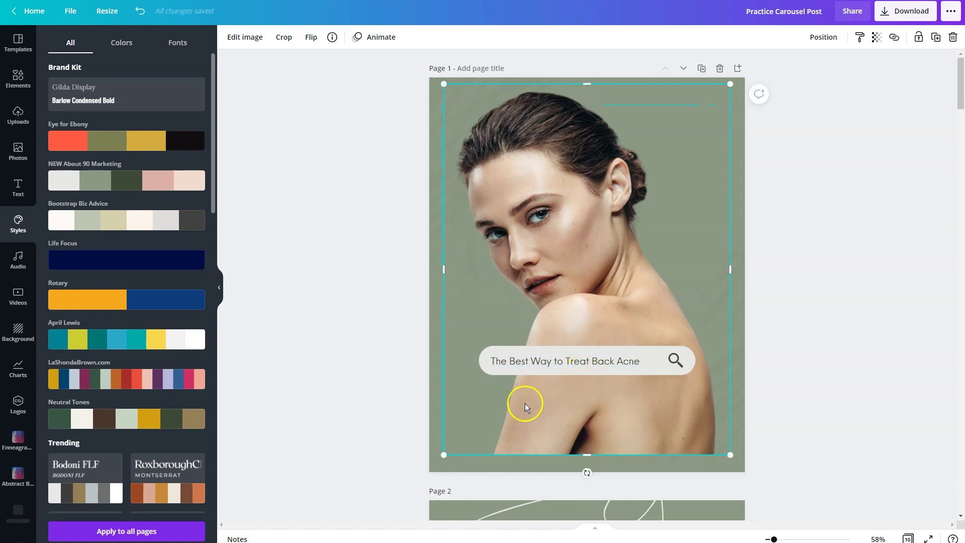
- Scroll through the remaining carousel pages to check them, then bring up the download options
scroll(574, 398, "down", 8)
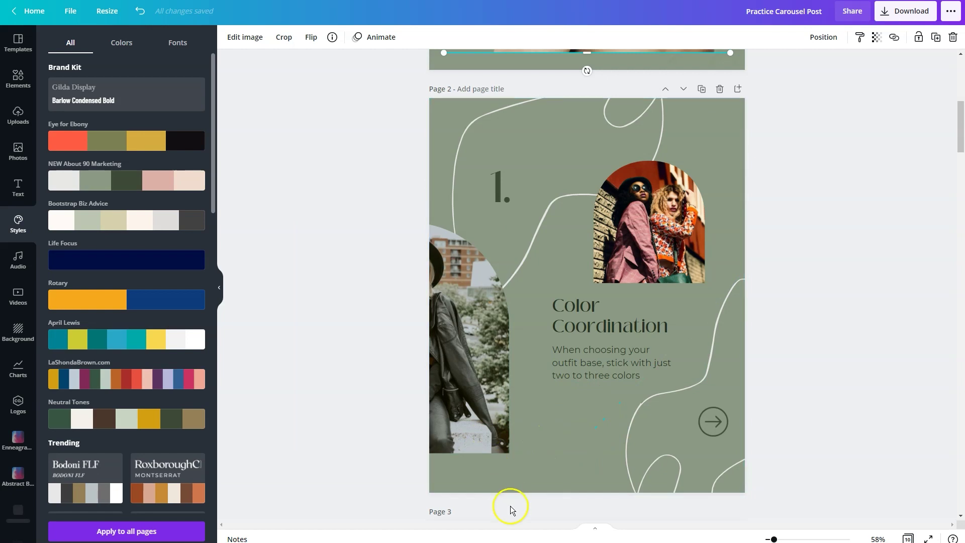
scroll(469, 457, "down", 4)
scroll(469, 460, "down", 12)
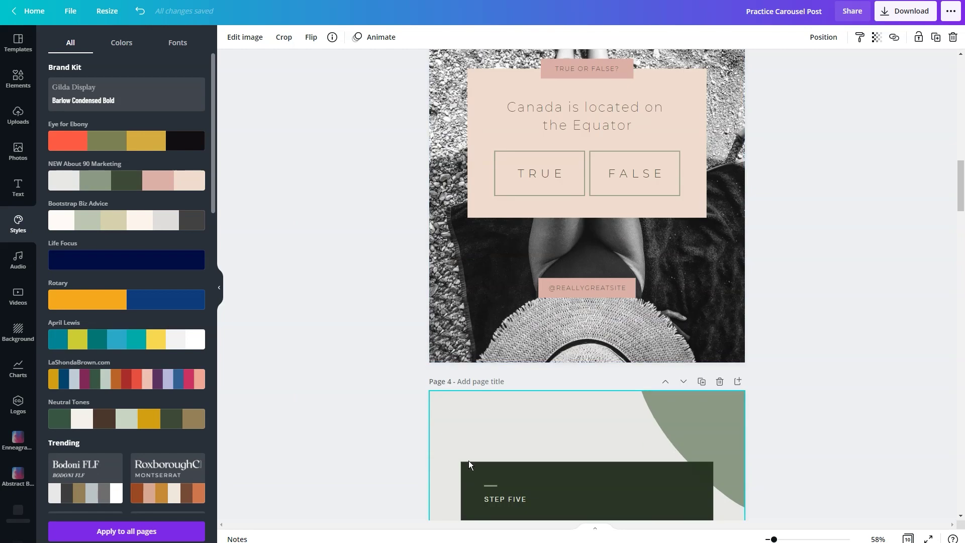
scroll(442, 359, "down", 4)
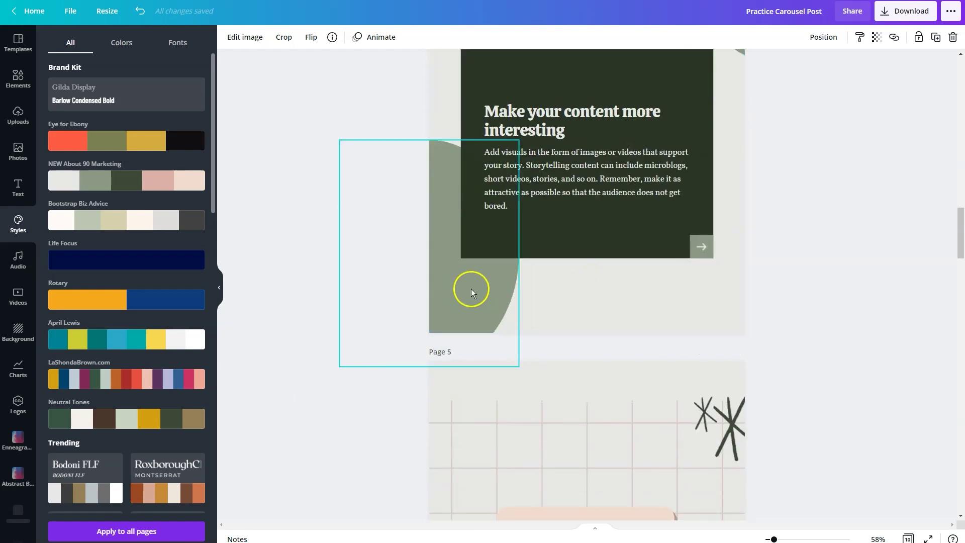
scroll(647, 334, "down", 5)
scroll(645, 337, "down", 11)
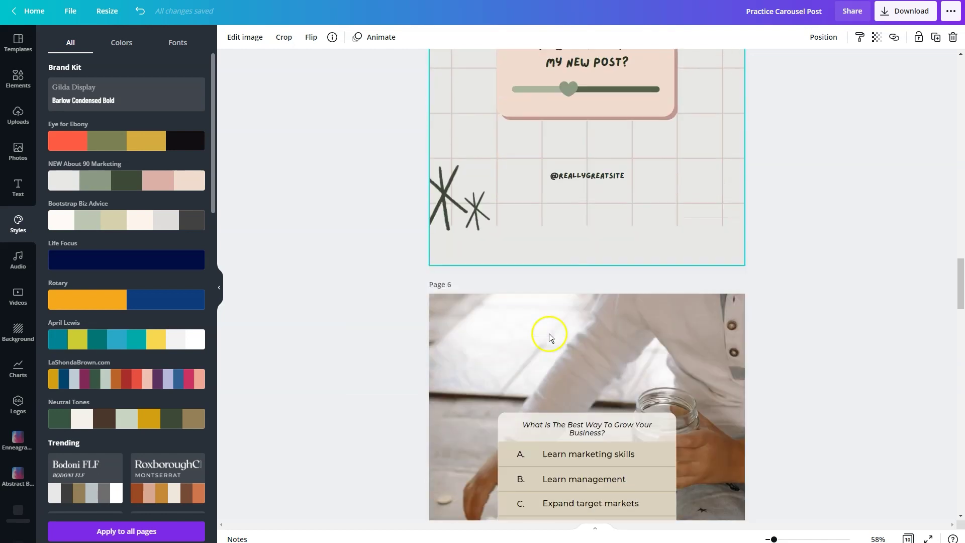
scroll(608, 348, "down", 6)
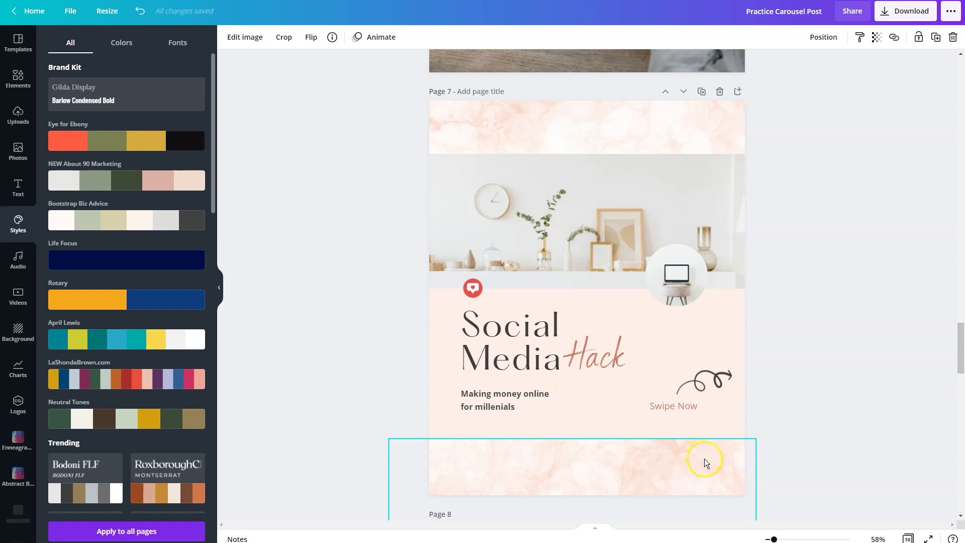
left_click(893, 20)
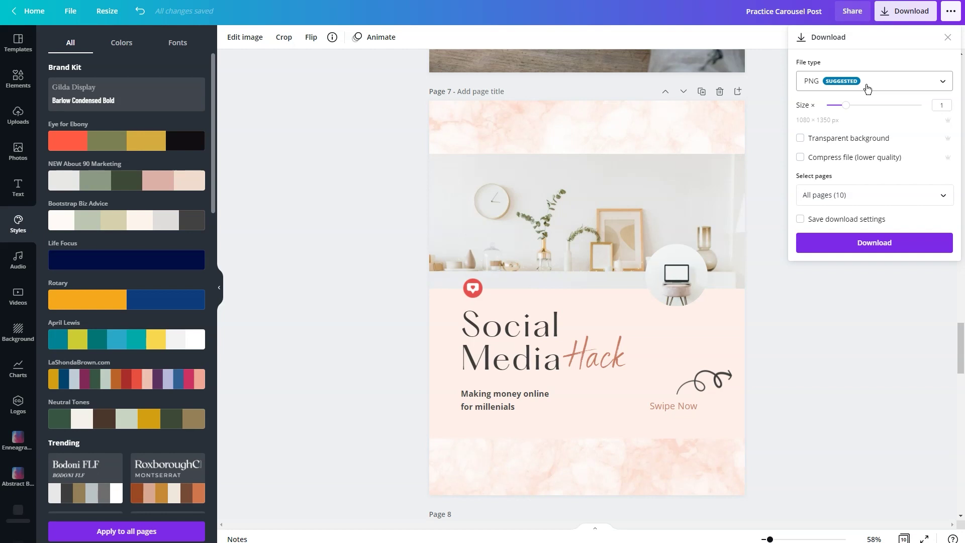
- Select All pages (1–10) in the PNG download settings and start the download
left_click(943, 197)
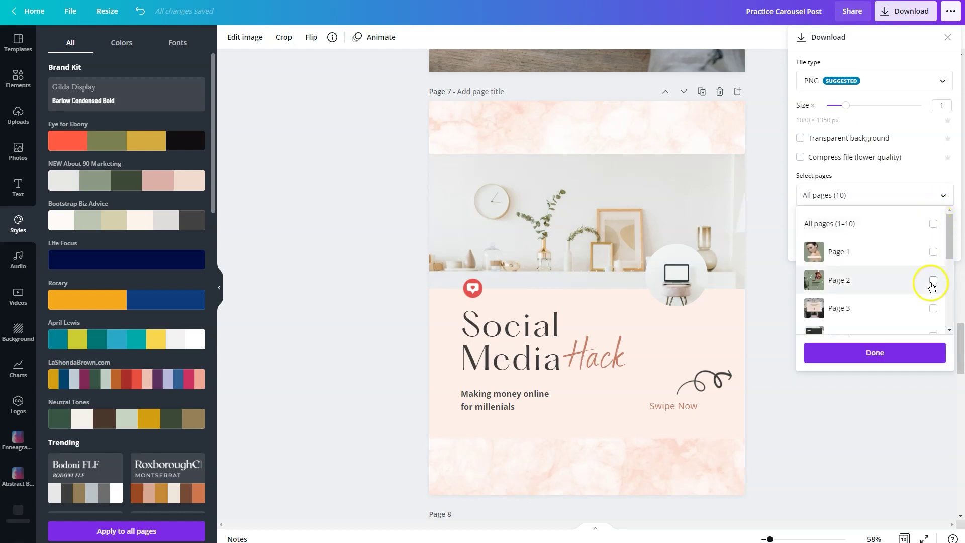
scroll(932, 295, "down", 5)
scroll(934, 302, "up", 5)
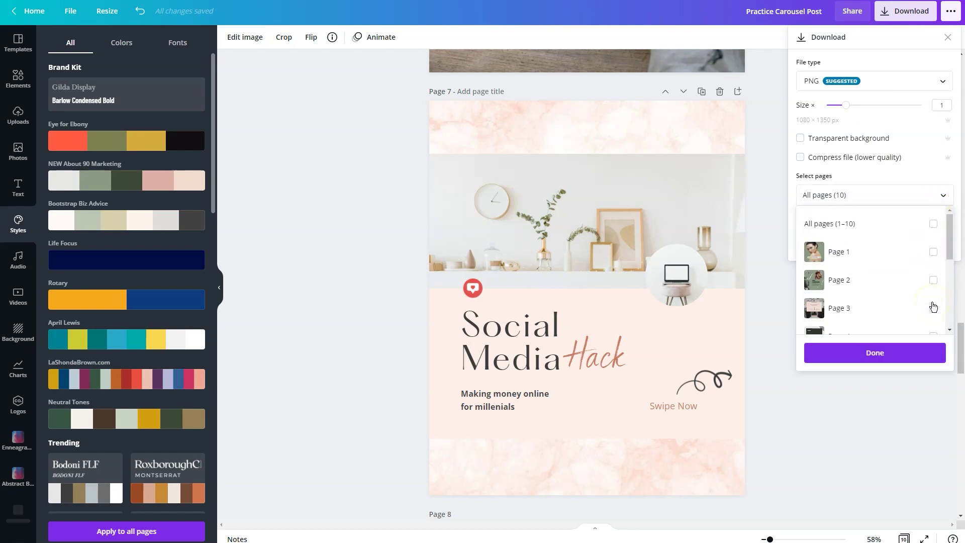
left_click(934, 225)
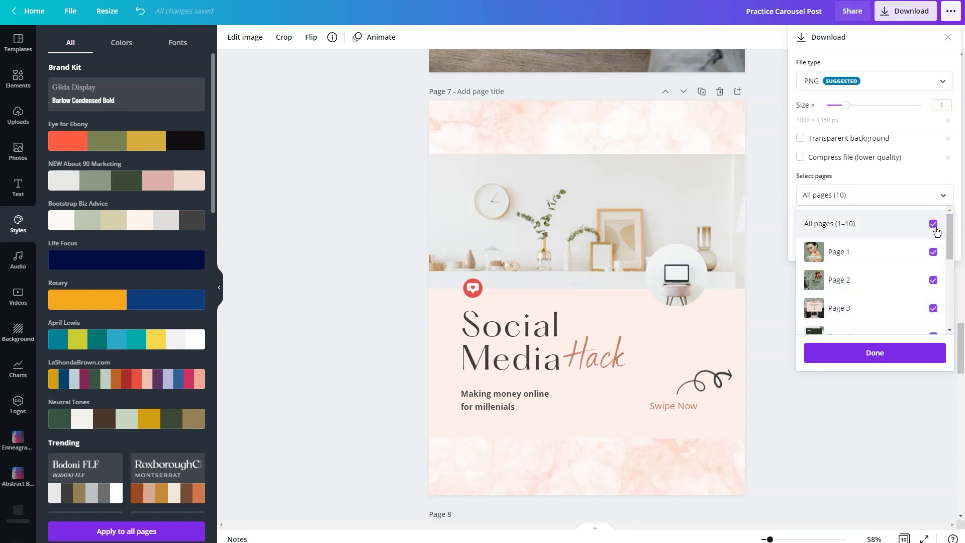
scroll(937, 231, "down", 1)
scroll(936, 232, "down", 5)
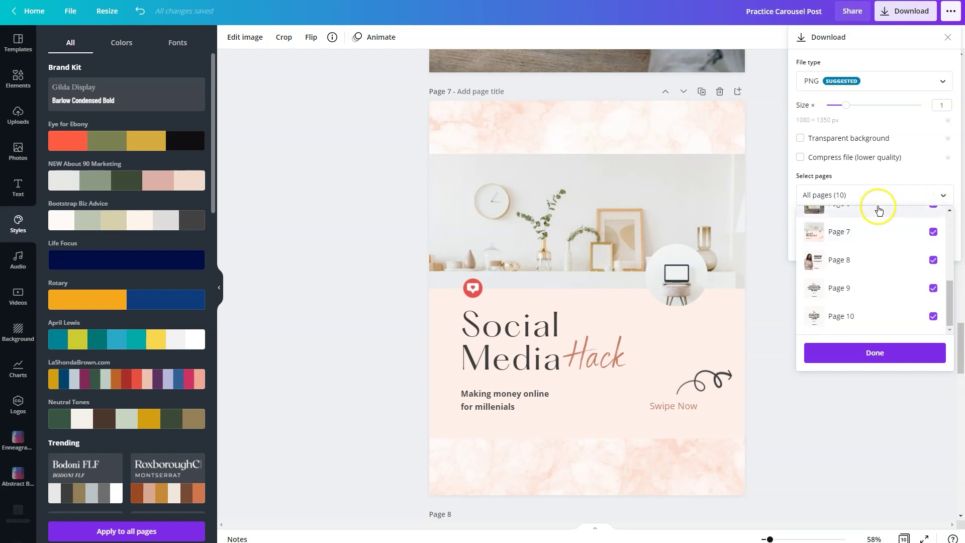
left_click(792, 183)
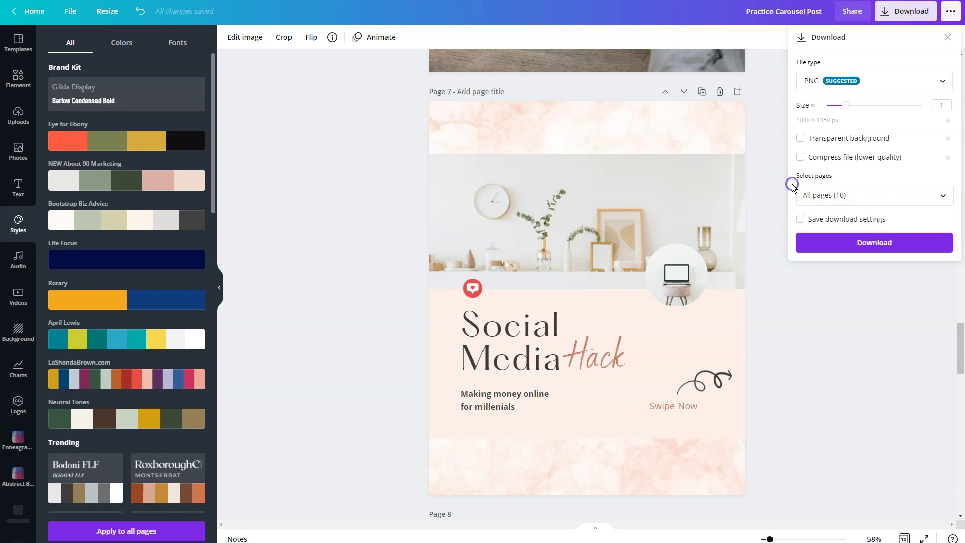
left_click(846, 244)
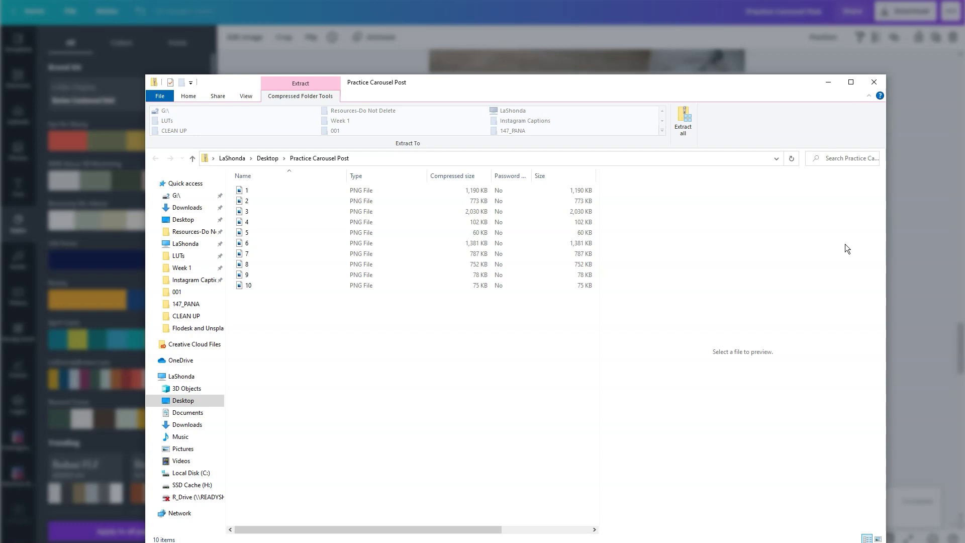
- Close the downloaded zip's File Explorer window and dismiss the 'You saved your design!' message
left_click(875, 81)
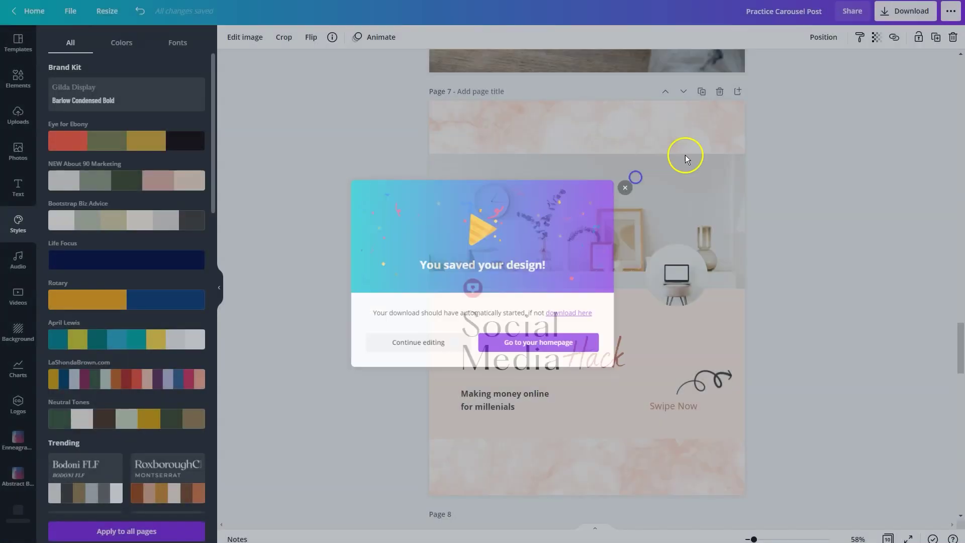
left_click(686, 155)
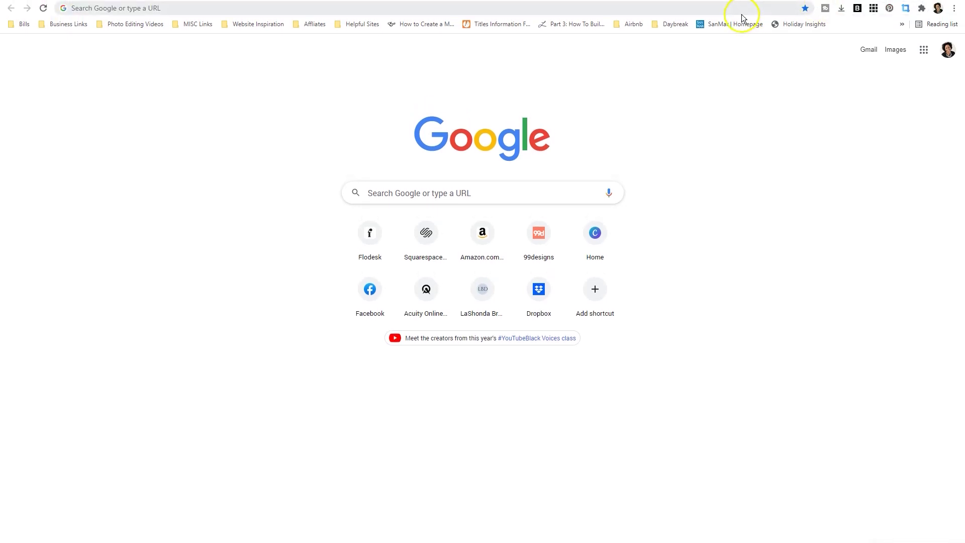
- Go to creativemarket.com in Chrome
left_click(741, 14)
type("creativemarket.com")
key("Return")
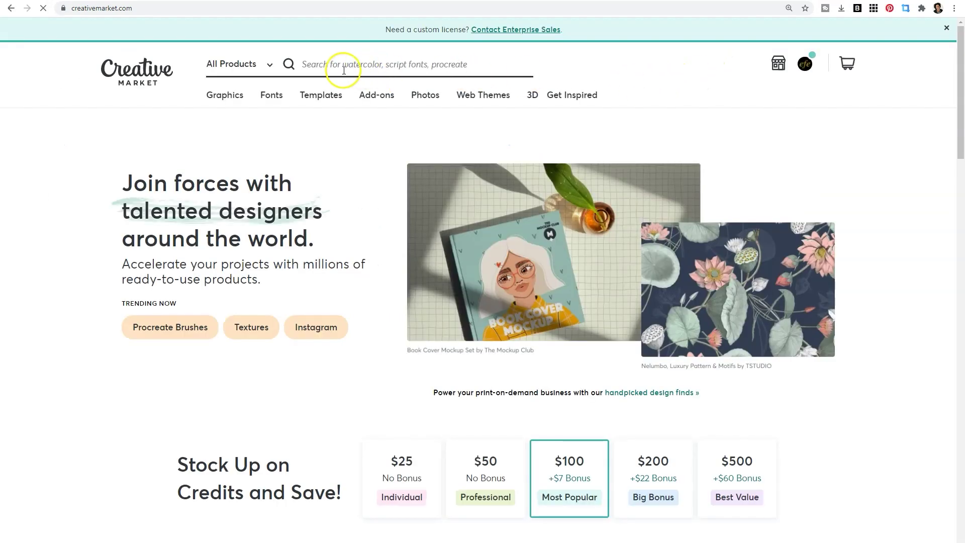
- Search Creative Market for 'canva templates'
left_click(342, 68)
type("canva ")
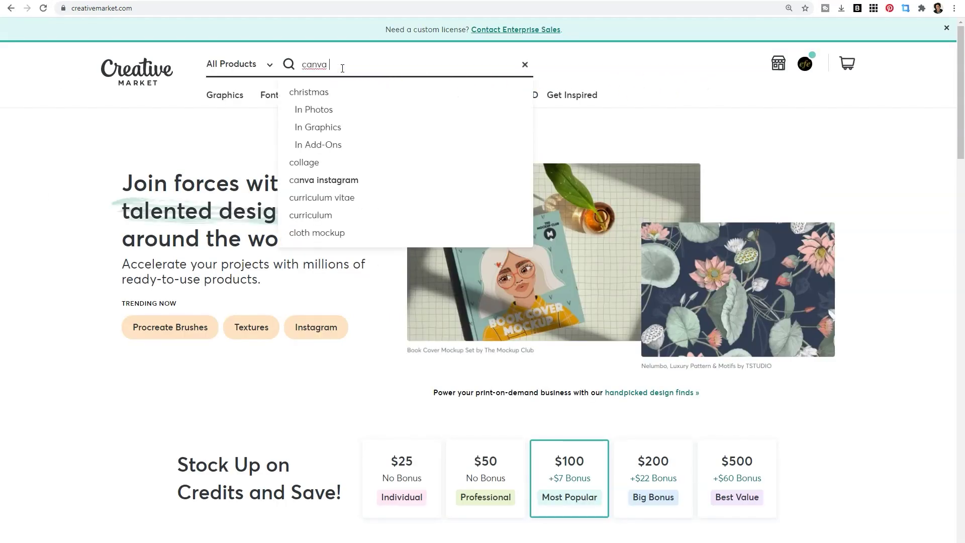
type("templates")
key("Return")
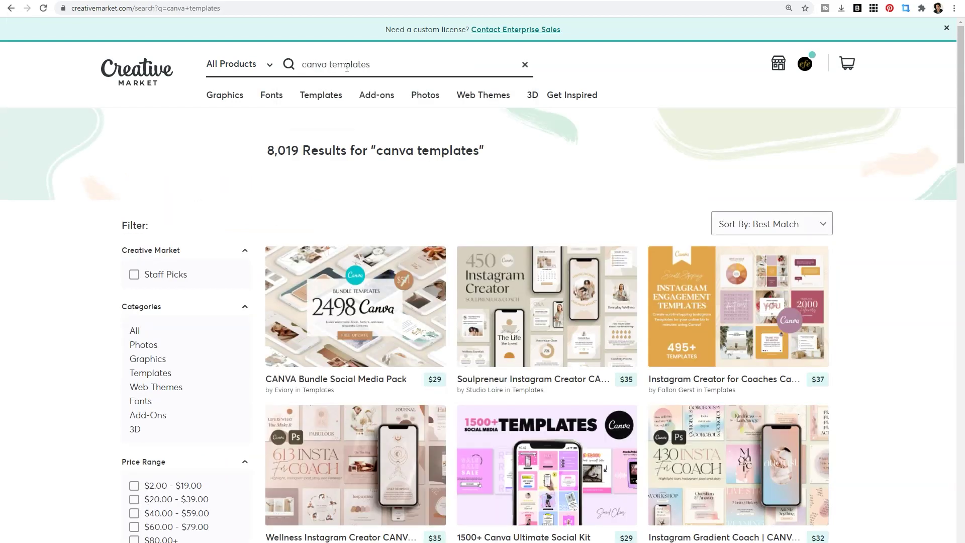
mouse_move(377, 95)
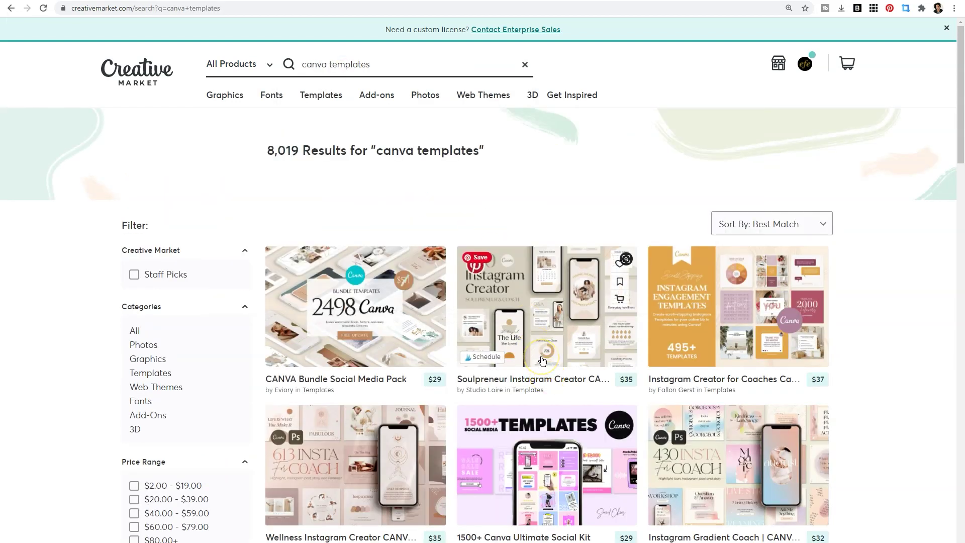